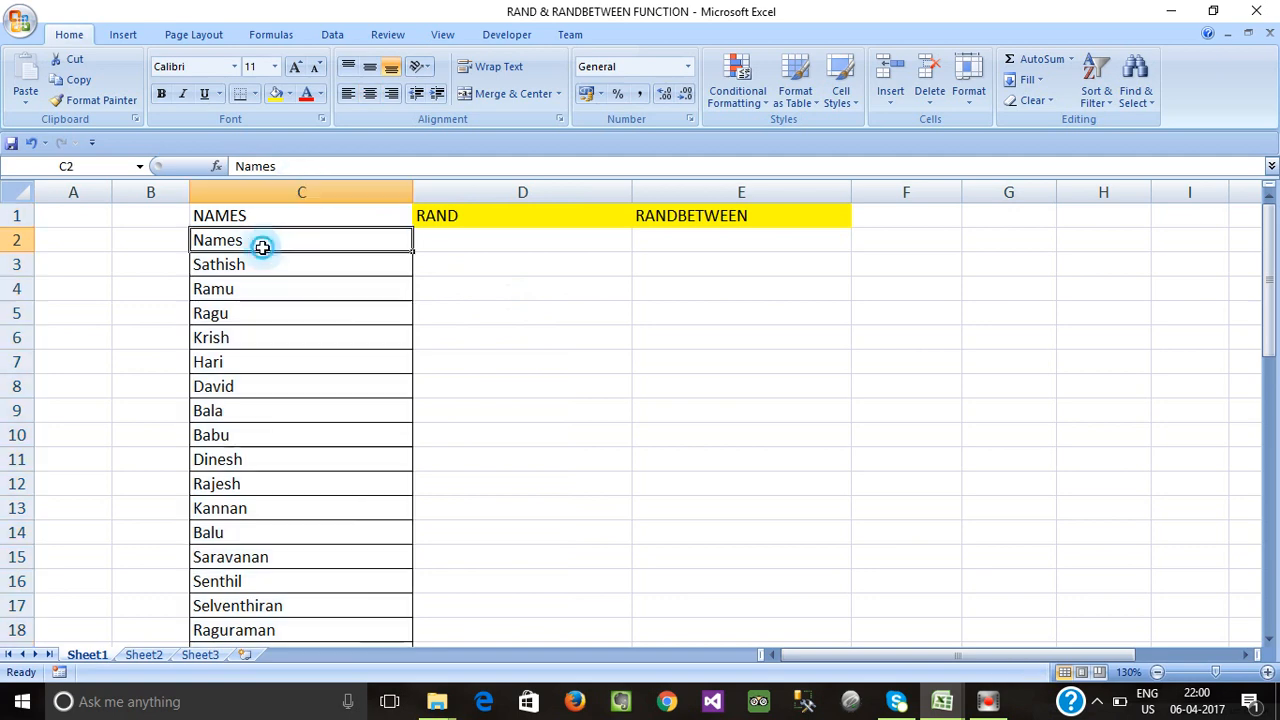
Click through the names list and the empty RAND column cells.
click(489, 330)
click(332, 192)
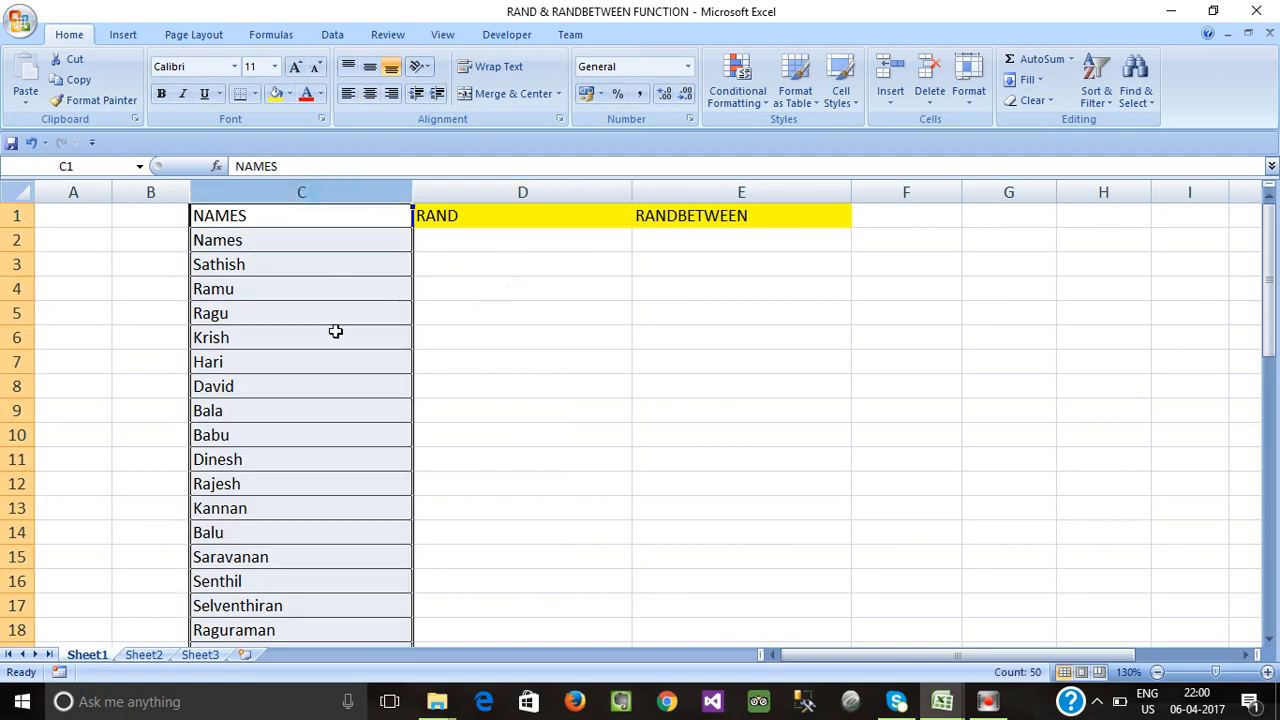
click(486, 329)
click(350, 190)
click(449, 292)
click(320, 190)
click(470, 288)
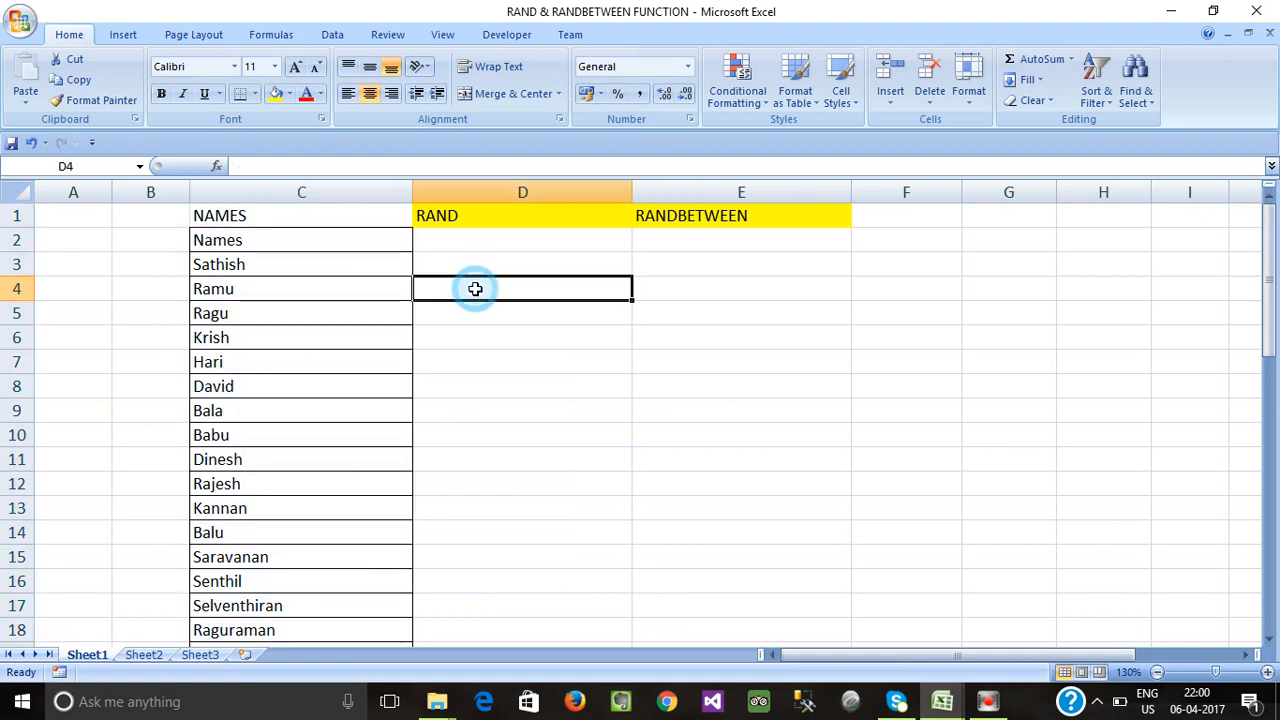
click(455, 389)
click(352, 245)
click(362, 190)
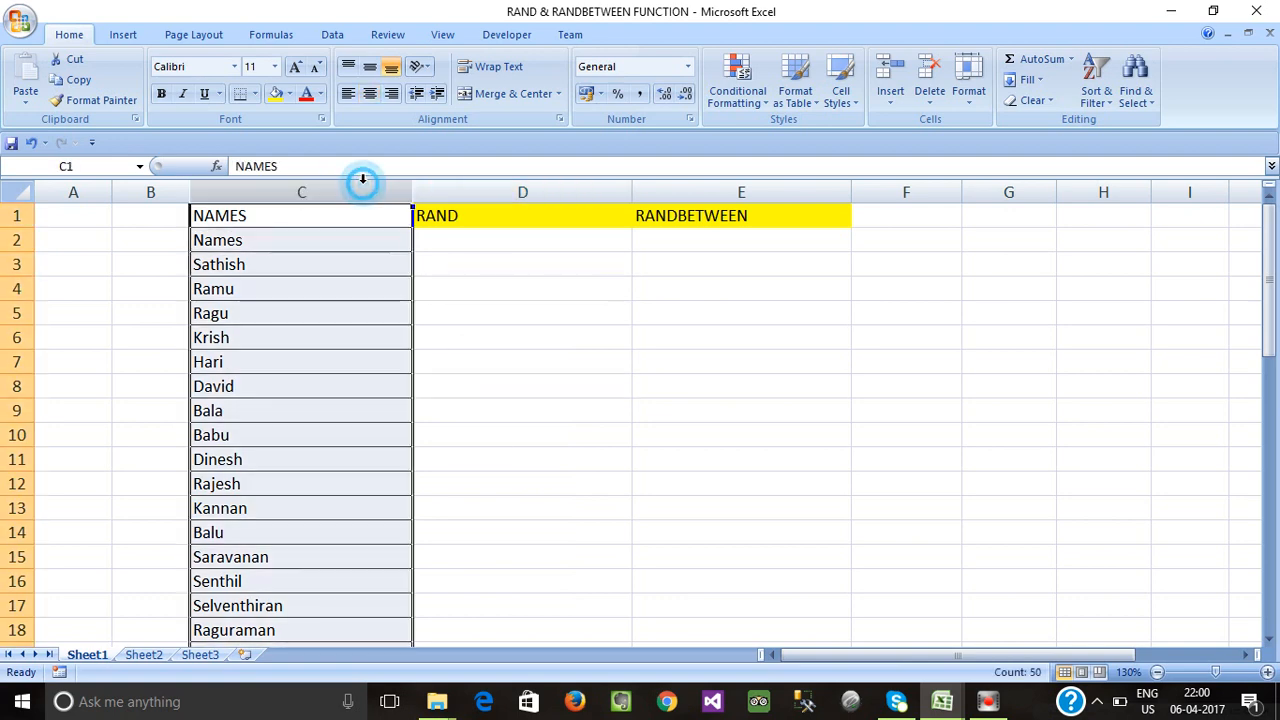
click(454, 270)
click(446, 188)
click(389, 240)
click(449, 240)
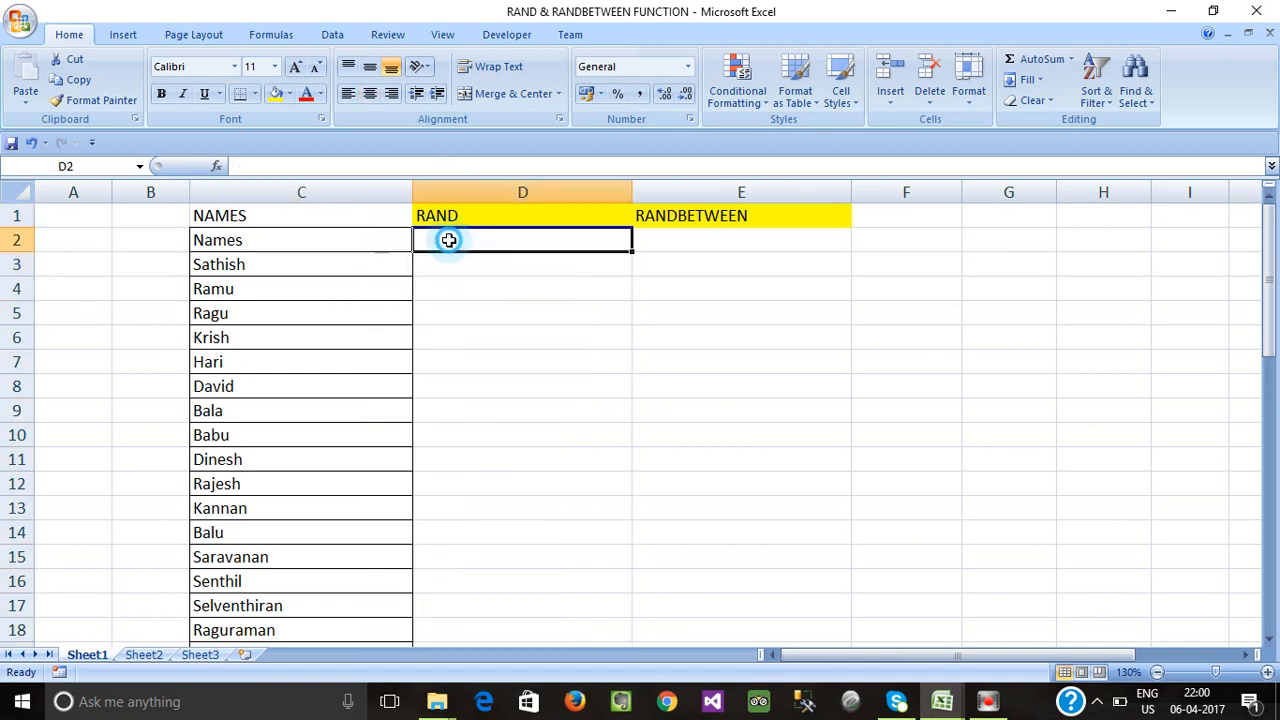
click(349, 257)
click(451, 275)
click(349, 266)
click(376, 220)
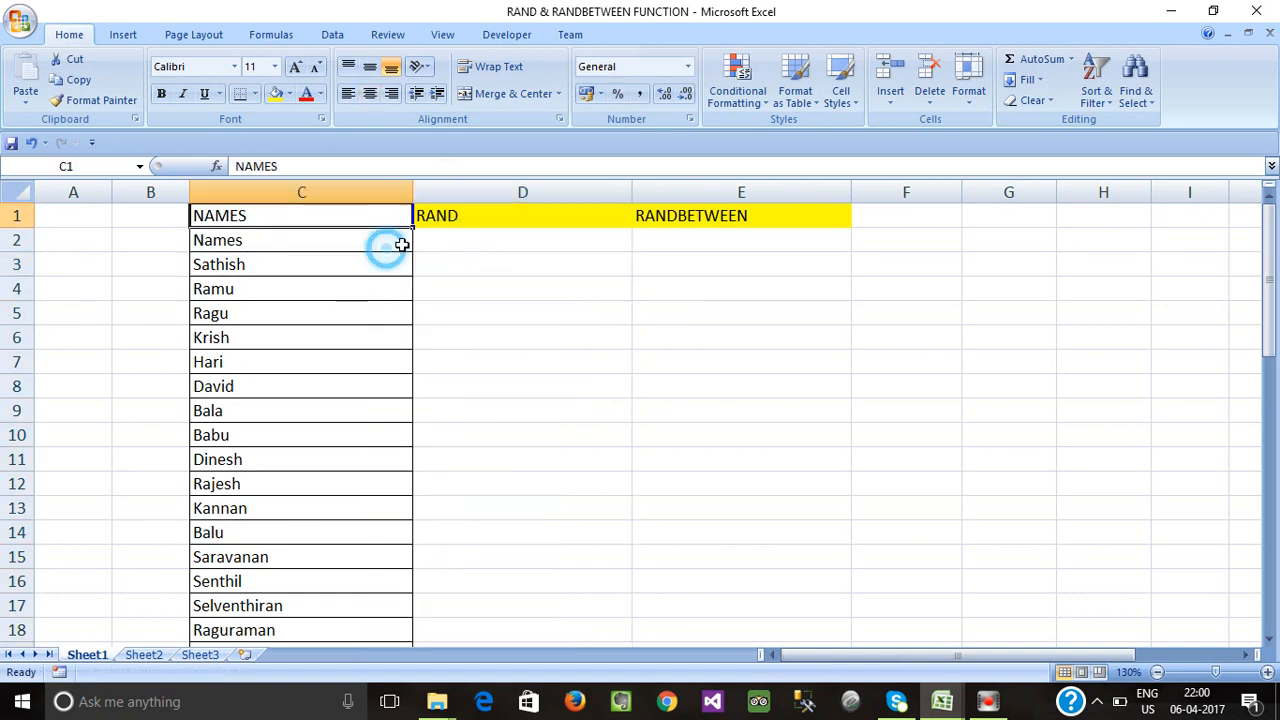
click(443, 243)
click(322, 222)
click(324, 292)
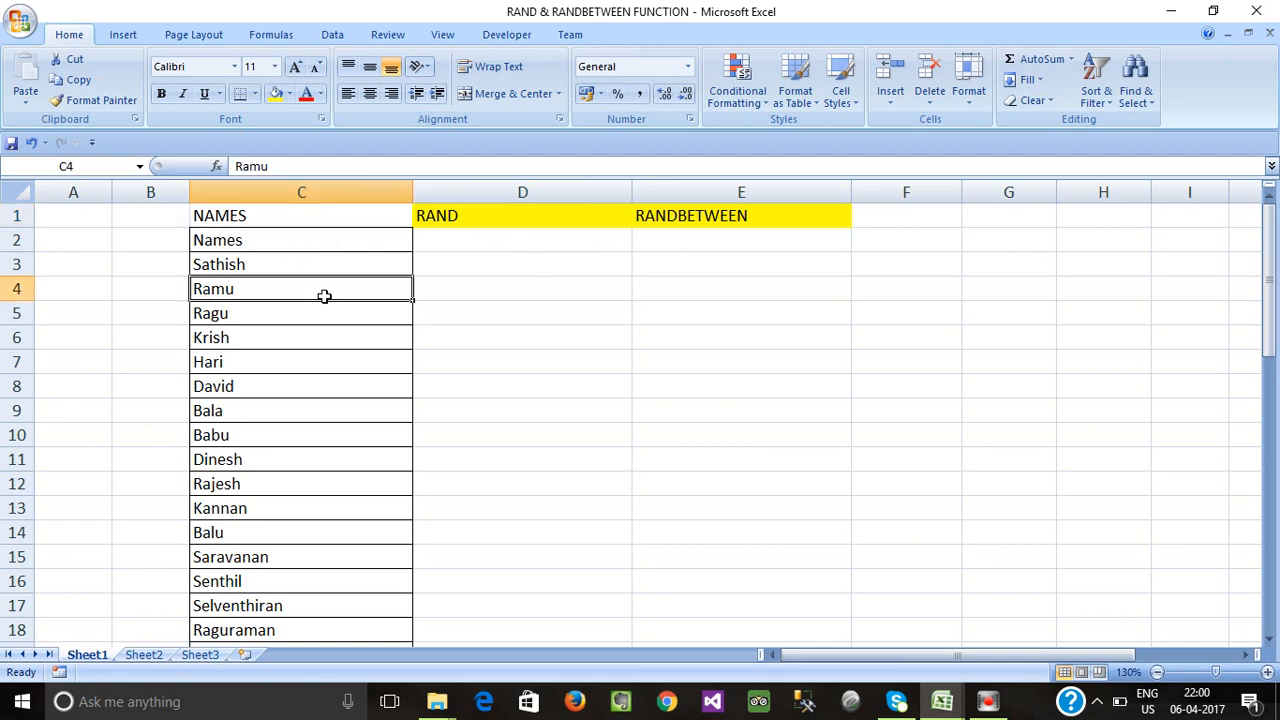
click(350, 368)
click(449, 359)
Enter =RAND() in cell D2.
click(465, 242)
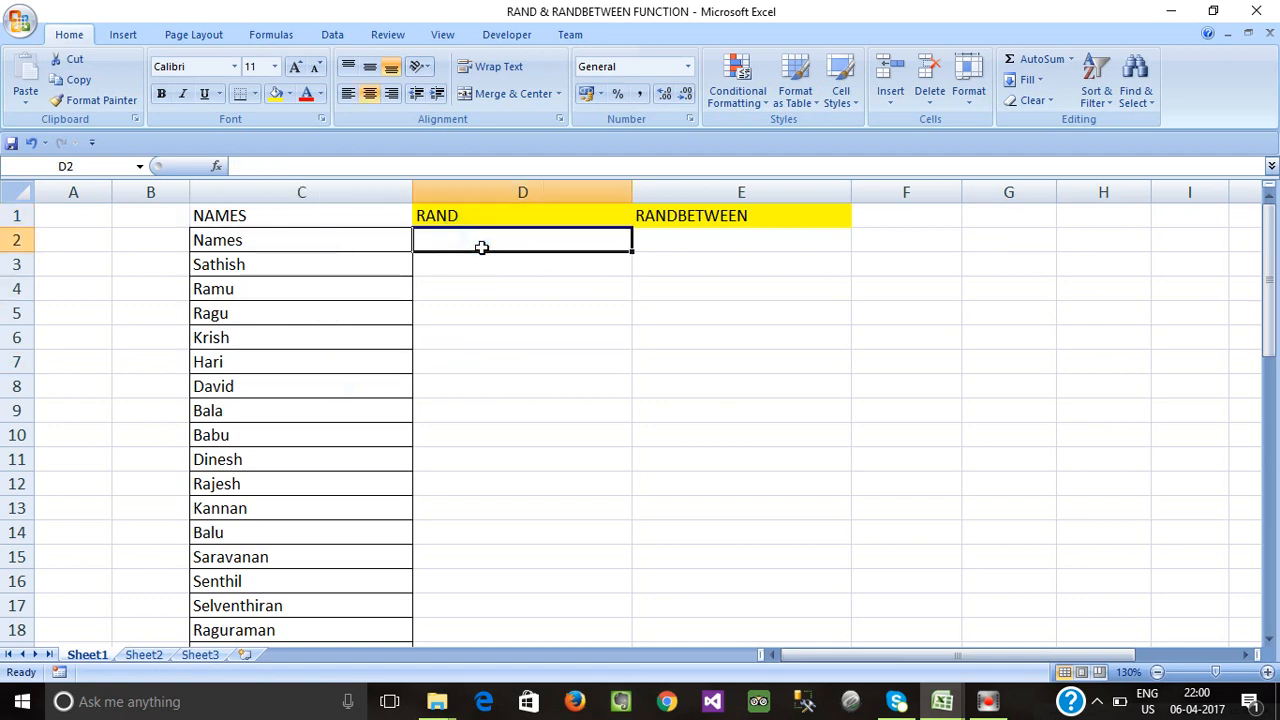
text(=ran)
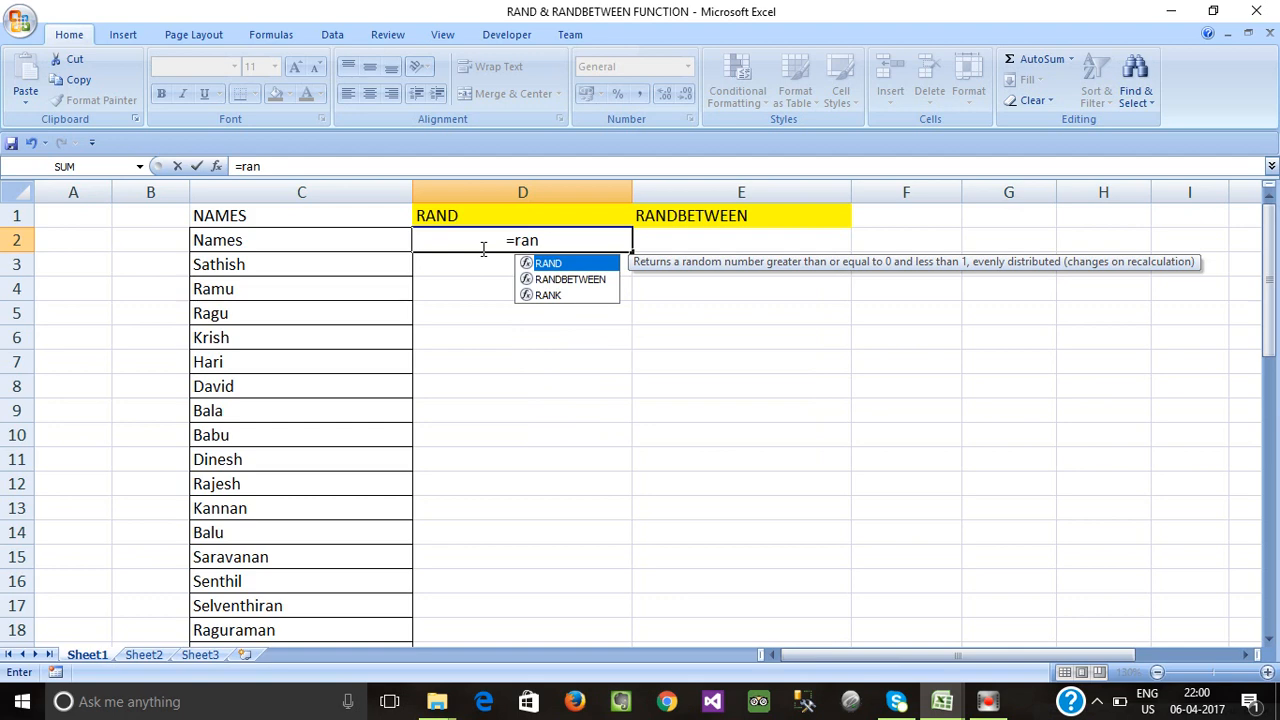
key(Tab)
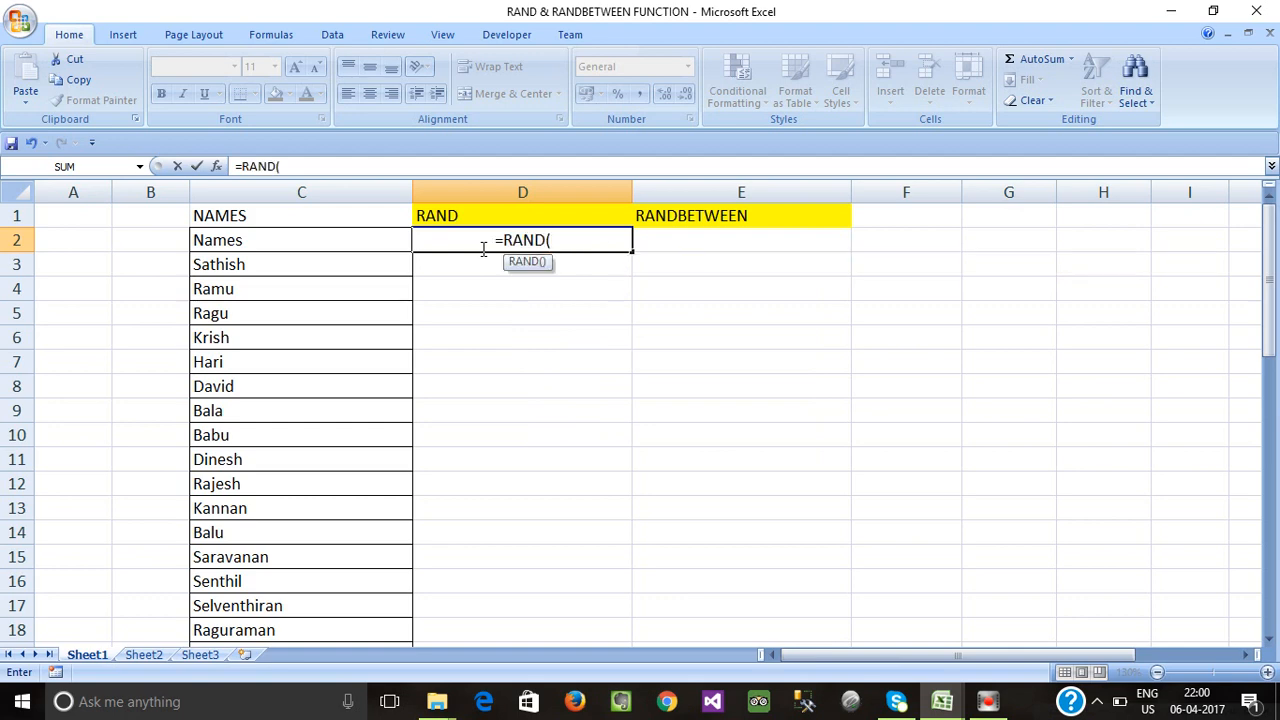
text())
key(Return)
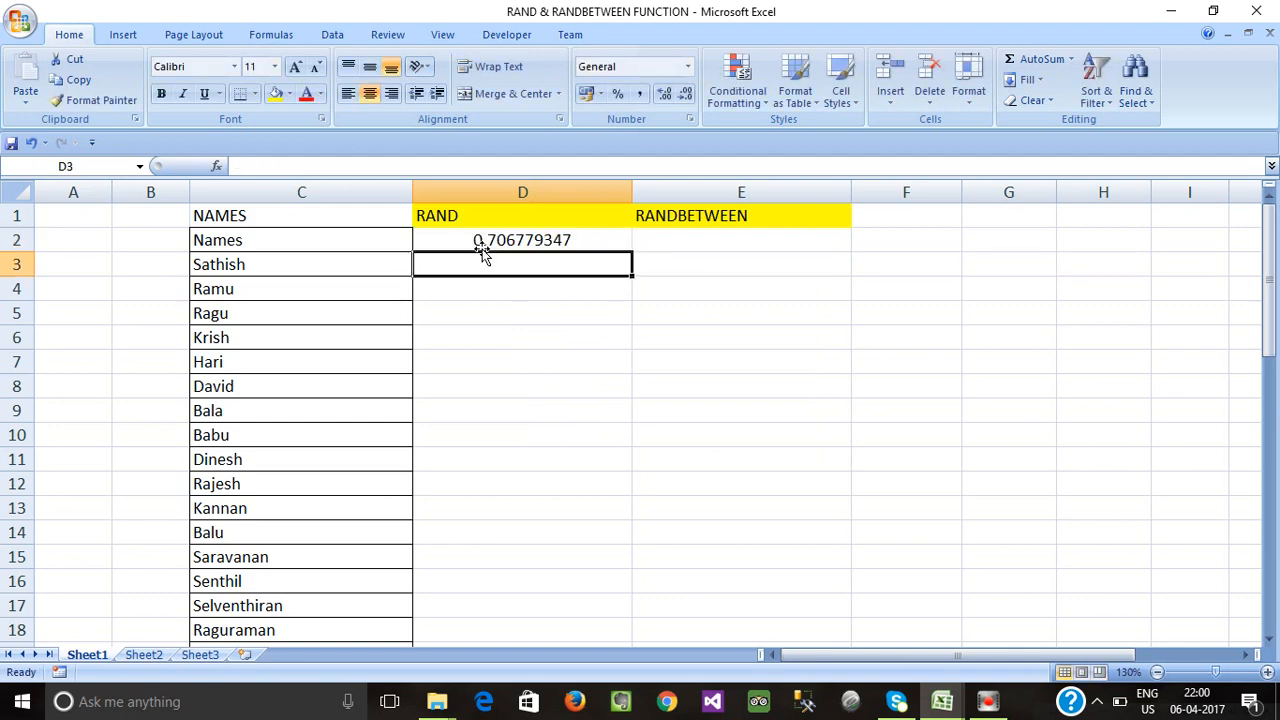
Fill the RAND formula down D2:D50 with Ctrl+D.
click(335, 265)
key(ctrl+Down)
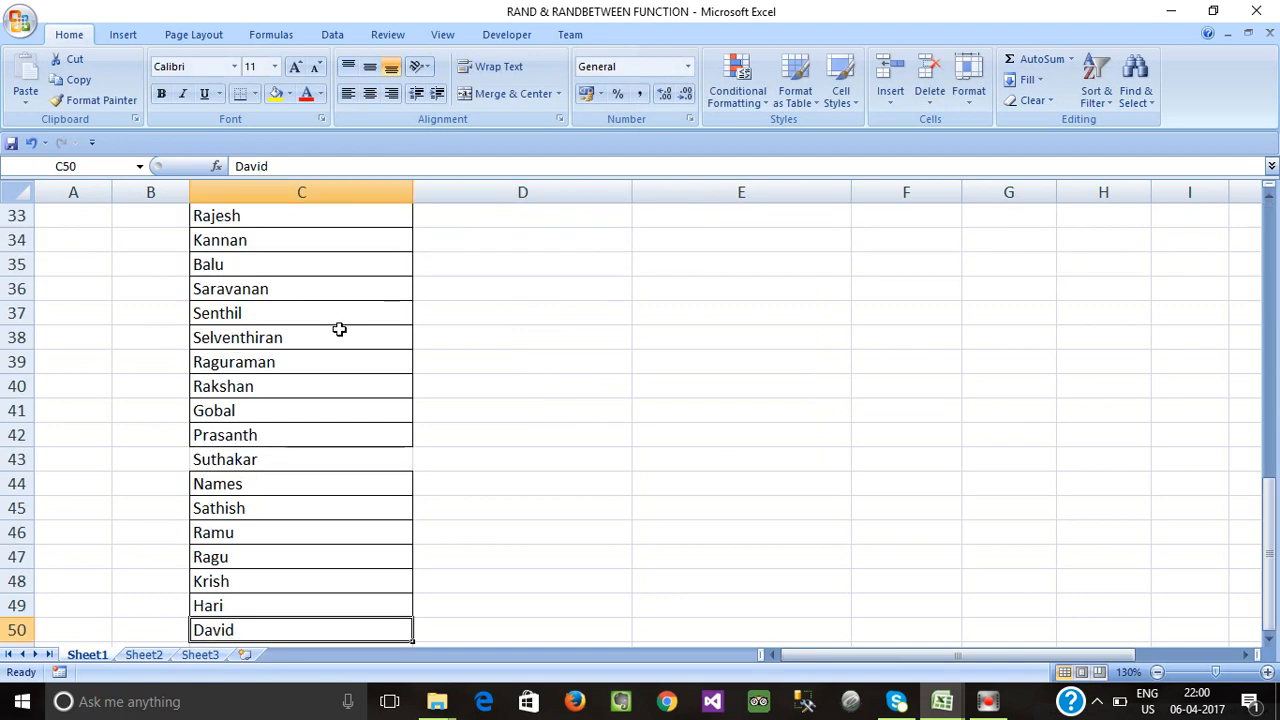
key(Right)
key(ctrl+shift+Up)
key(ctrl+d)
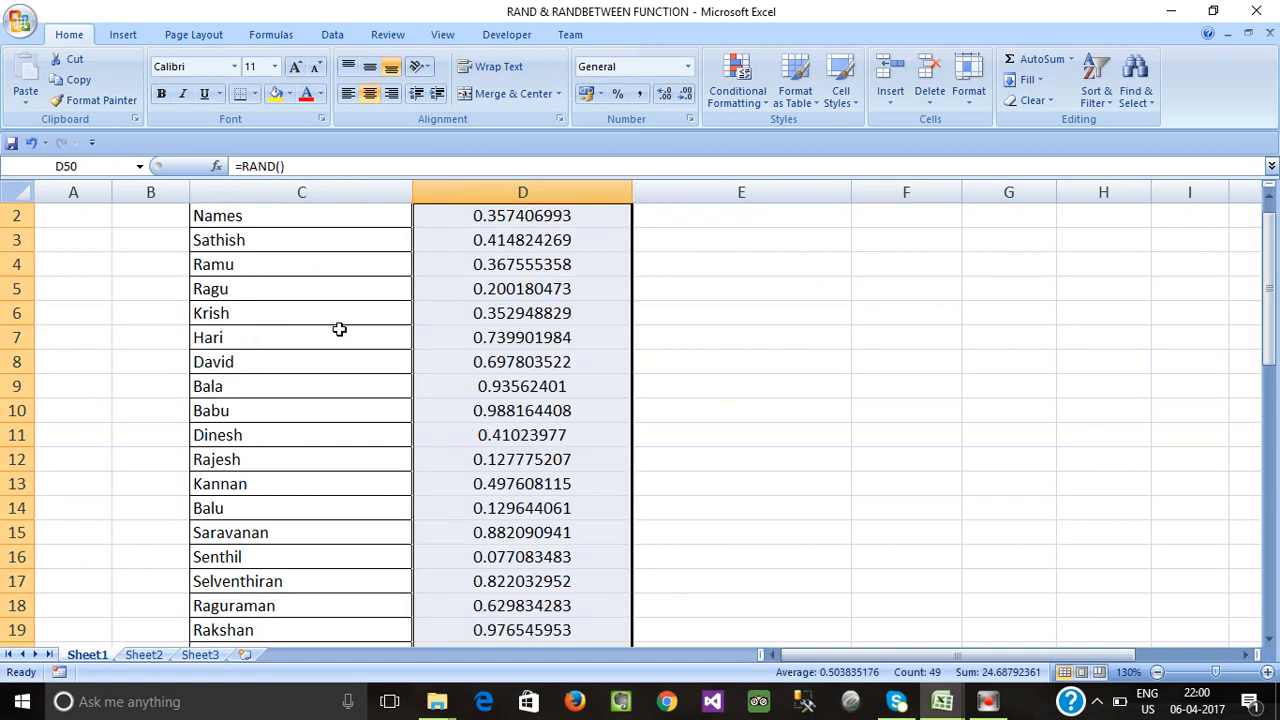
Re-enter D3's formula so the random decimals recalculate, then check cells D3–D13.
scroll(333, 447, up, 1)
click(505, 386)
click(508, 313)
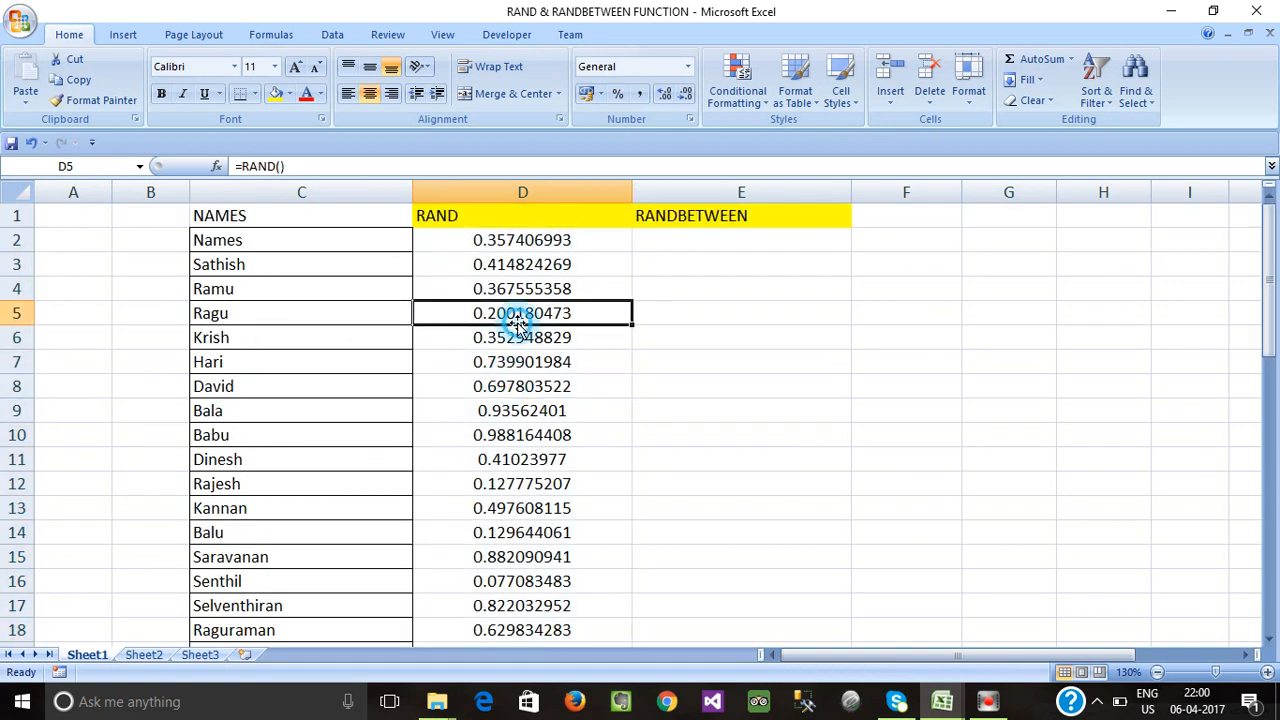
click(508, 264)
double_click(505, 264)
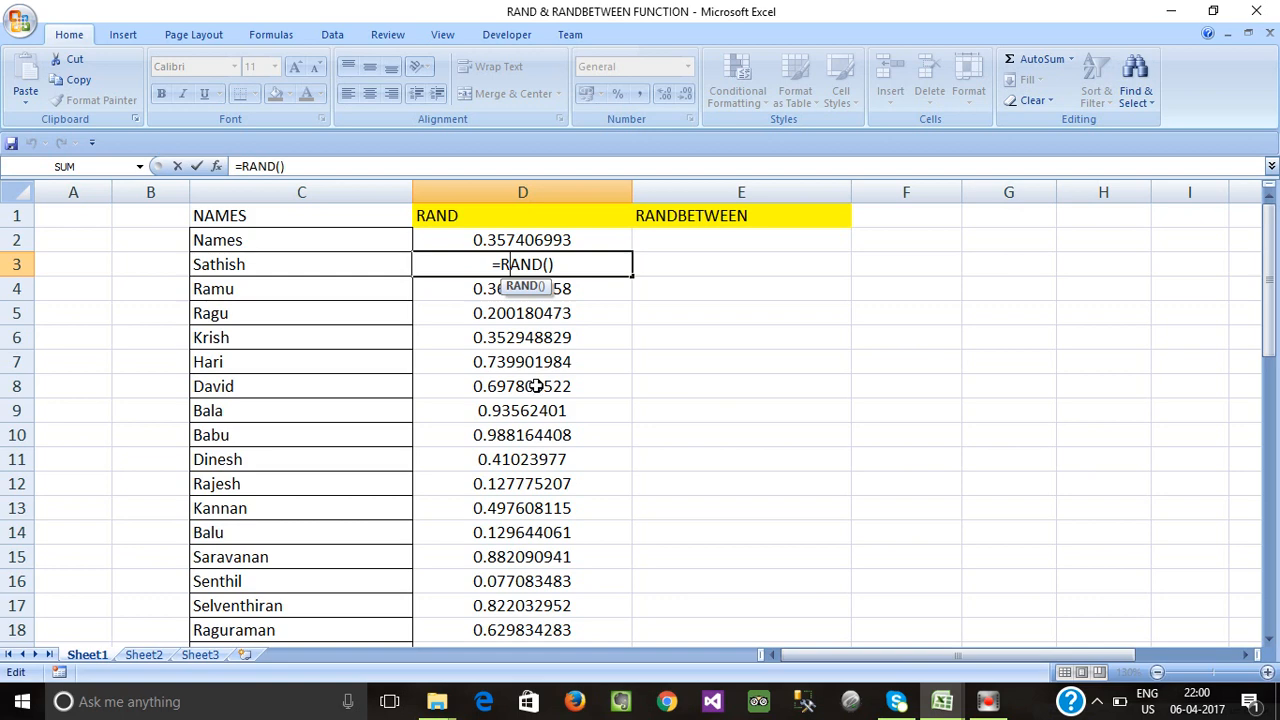
click(530, 390)
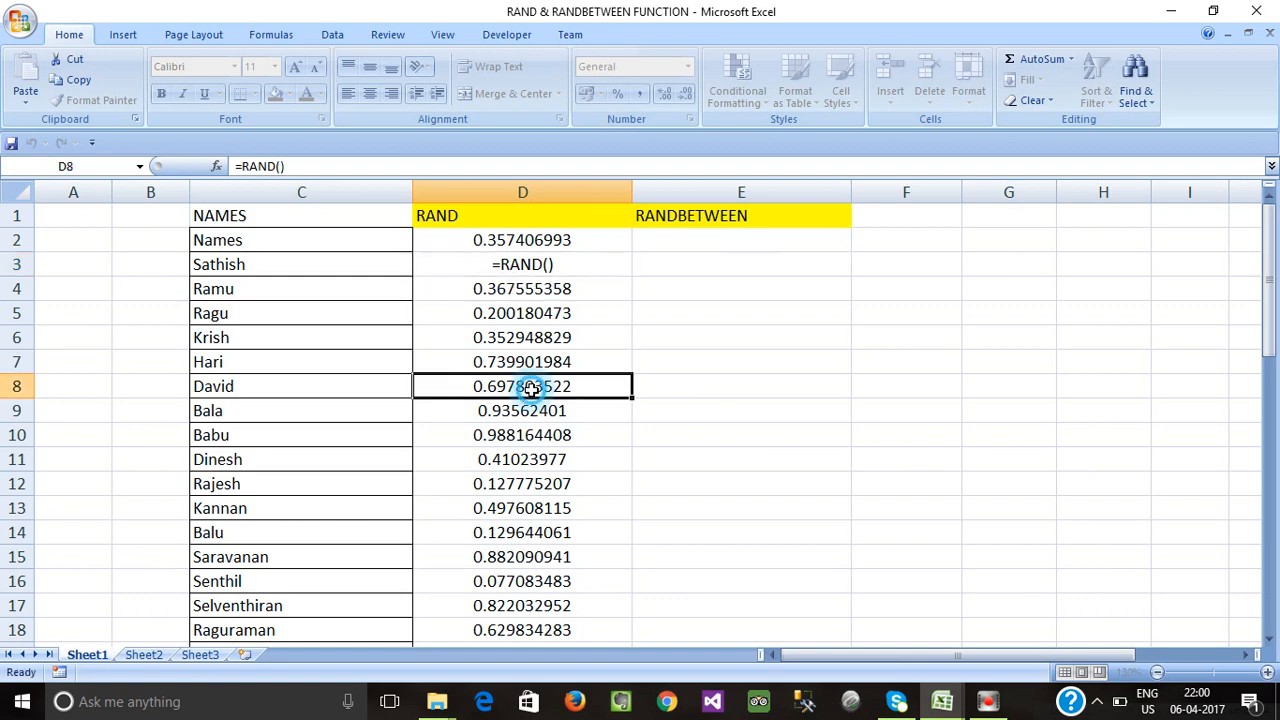
click(498, 264)
click(520, 313)
click(522, 358)
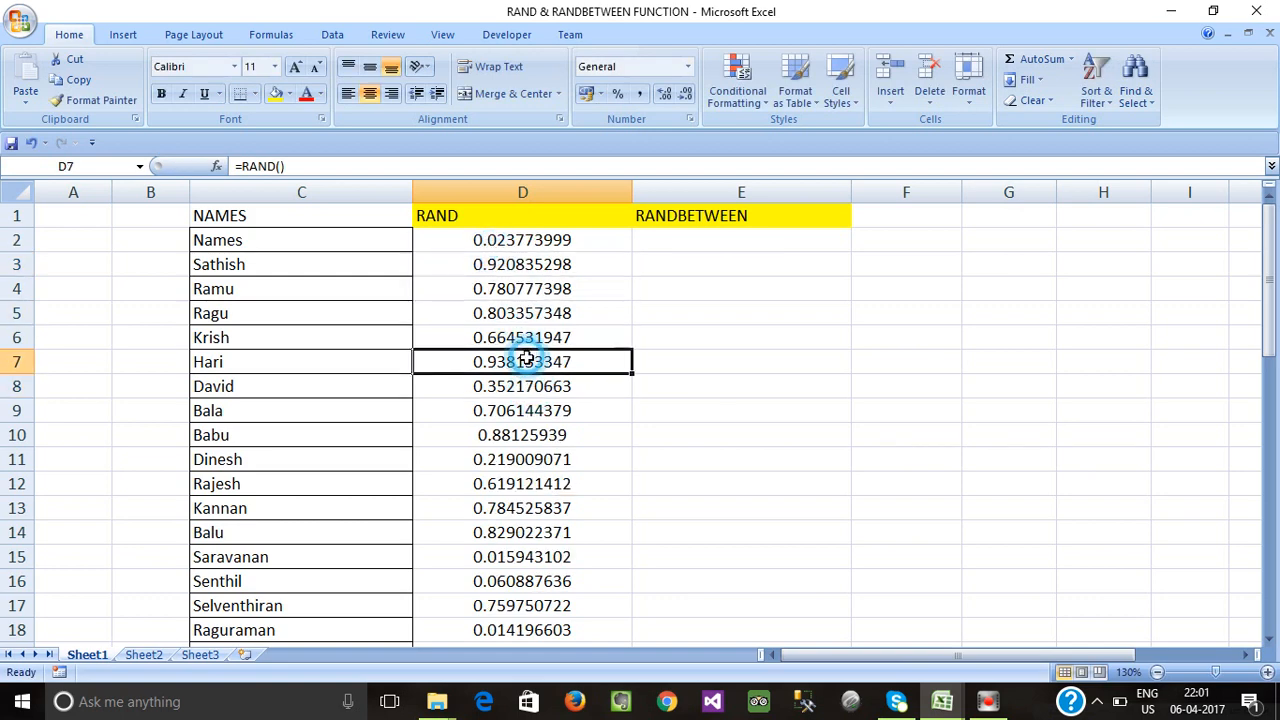
click(528, 442)
click(528, 512)
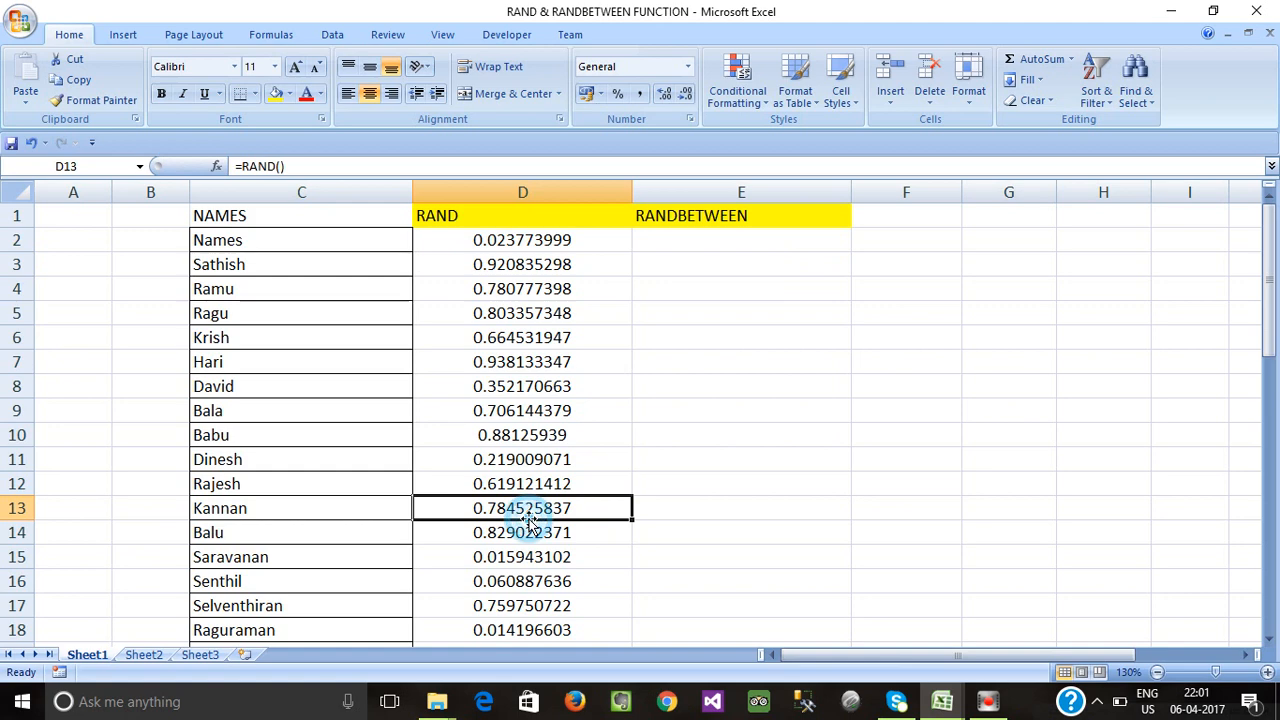
click(526, 391)
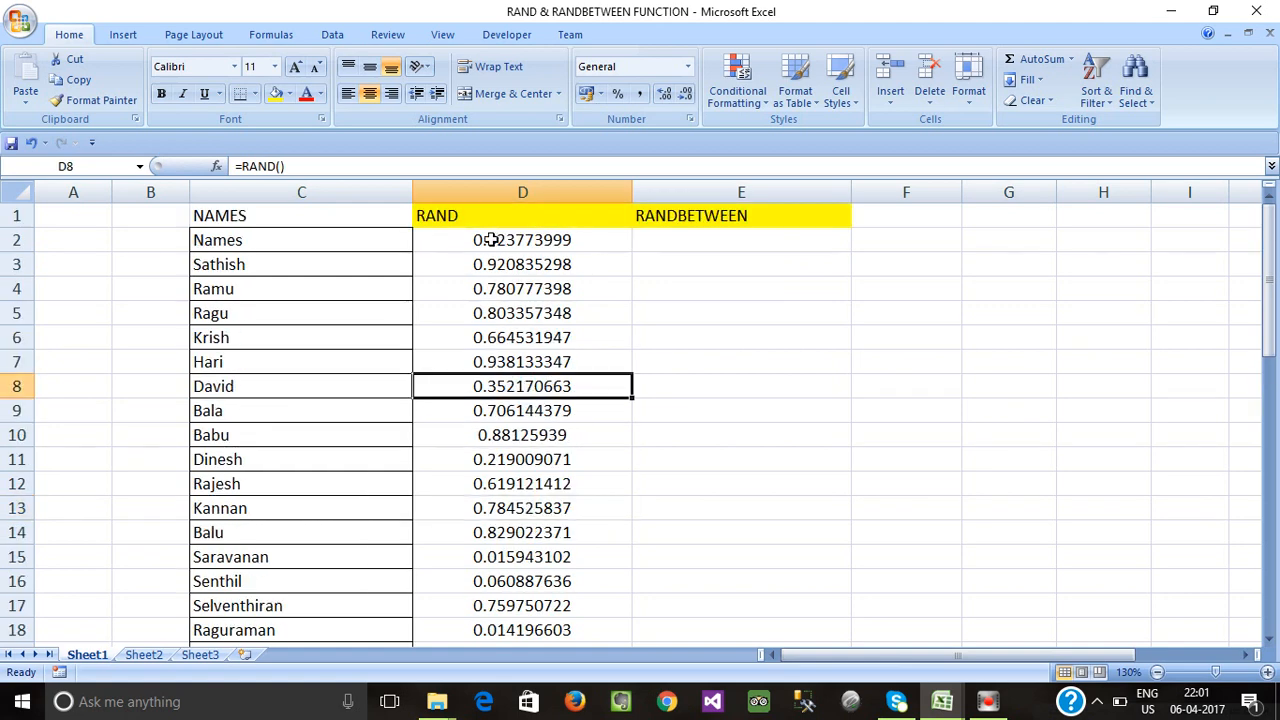
Centre the RAND and RANDBETWEEN headings in D1:E1.
drag(437, 215, 697, 222)
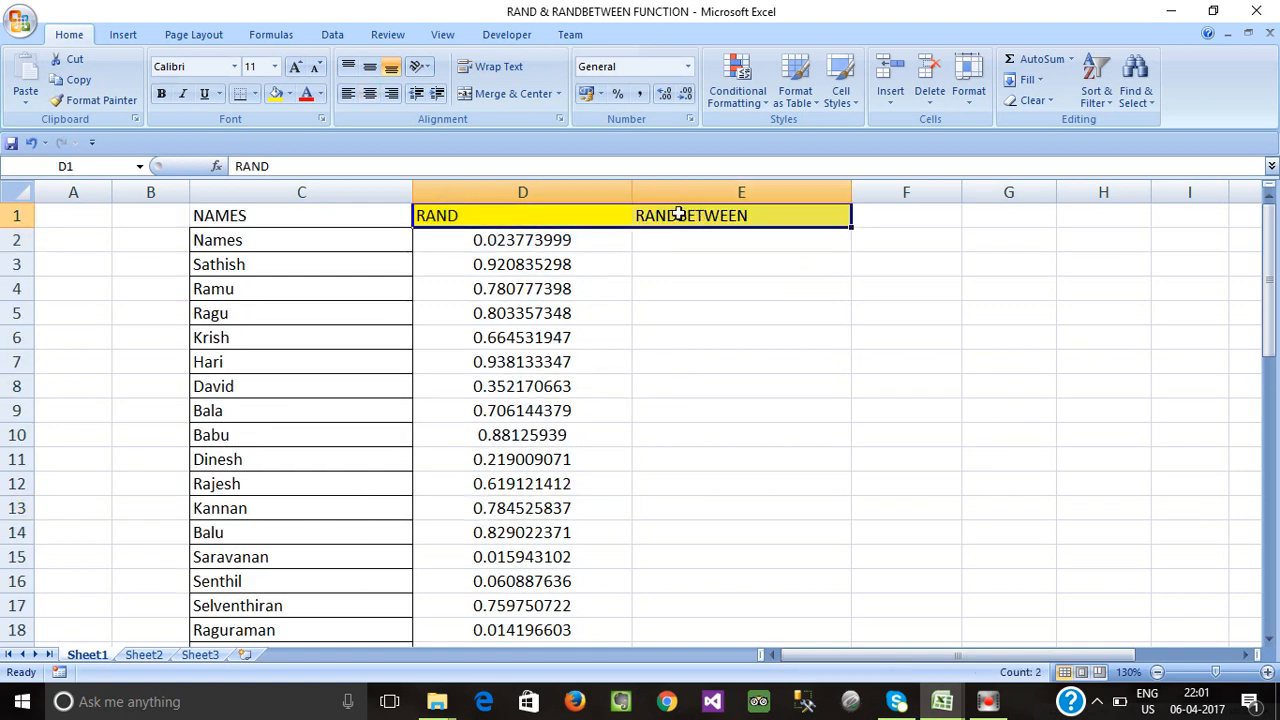
click(369, 93)
click(540, 292)
click(508, 243)
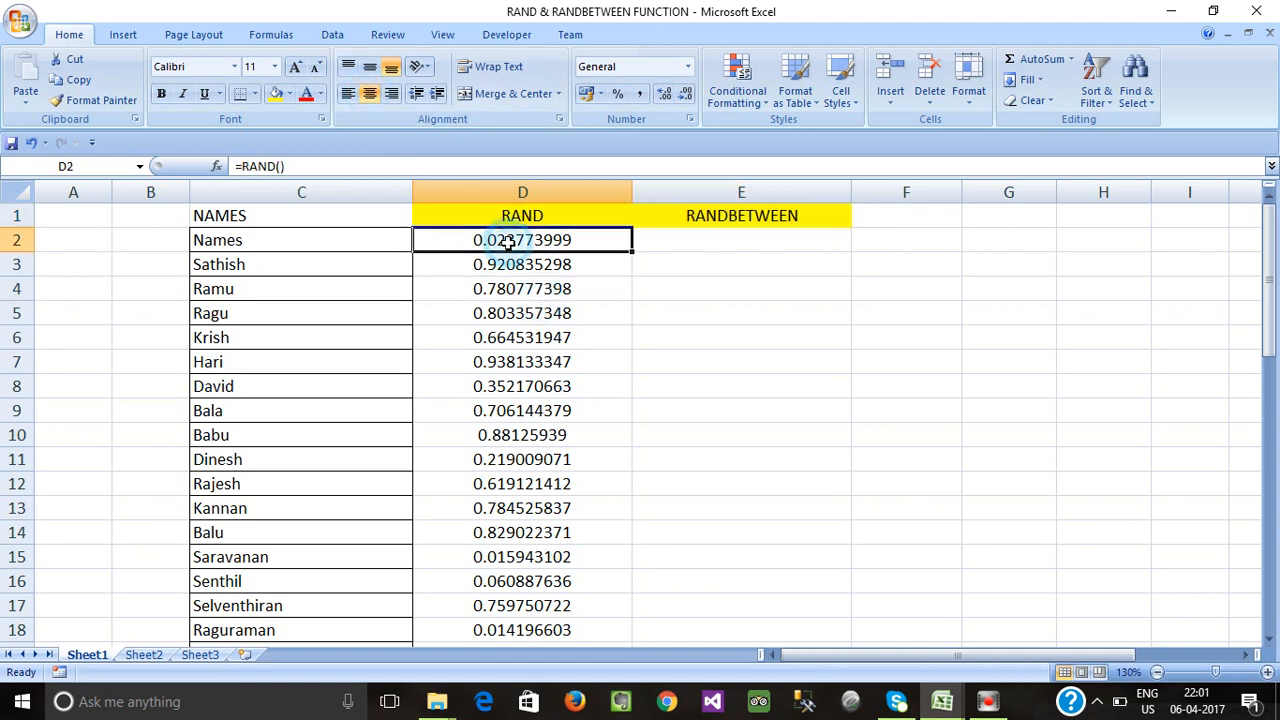
Re-enter RAND formulas in column D twice to show the decimals regenerating.
double_click(528, 288)
click(503, 241)
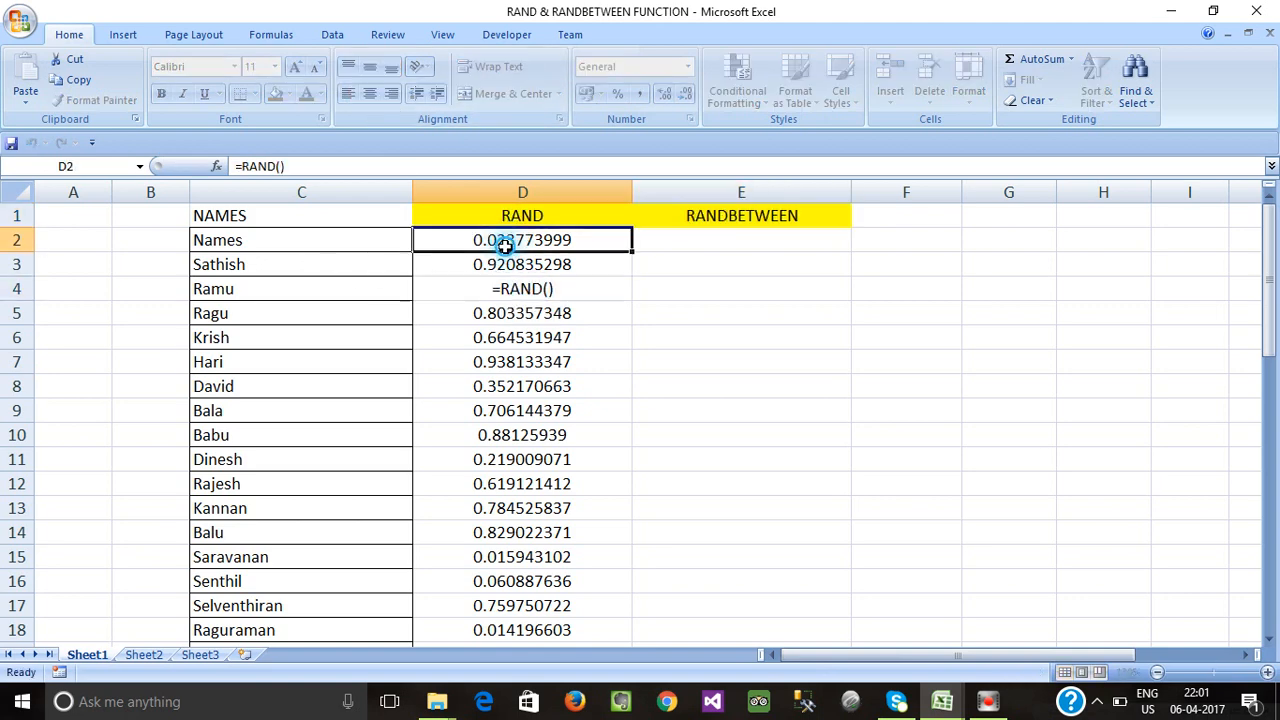
click(514, 330)
click(503, 241)
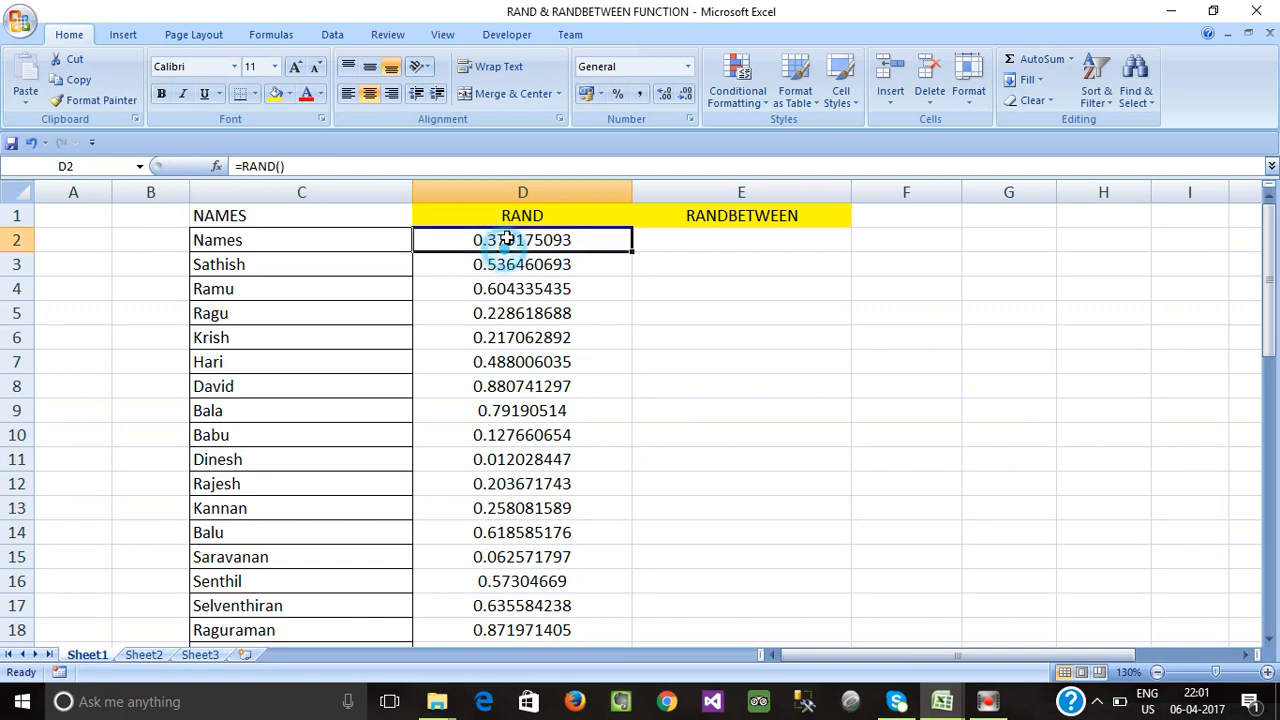
double_click(508, 264)
click(506, 242)
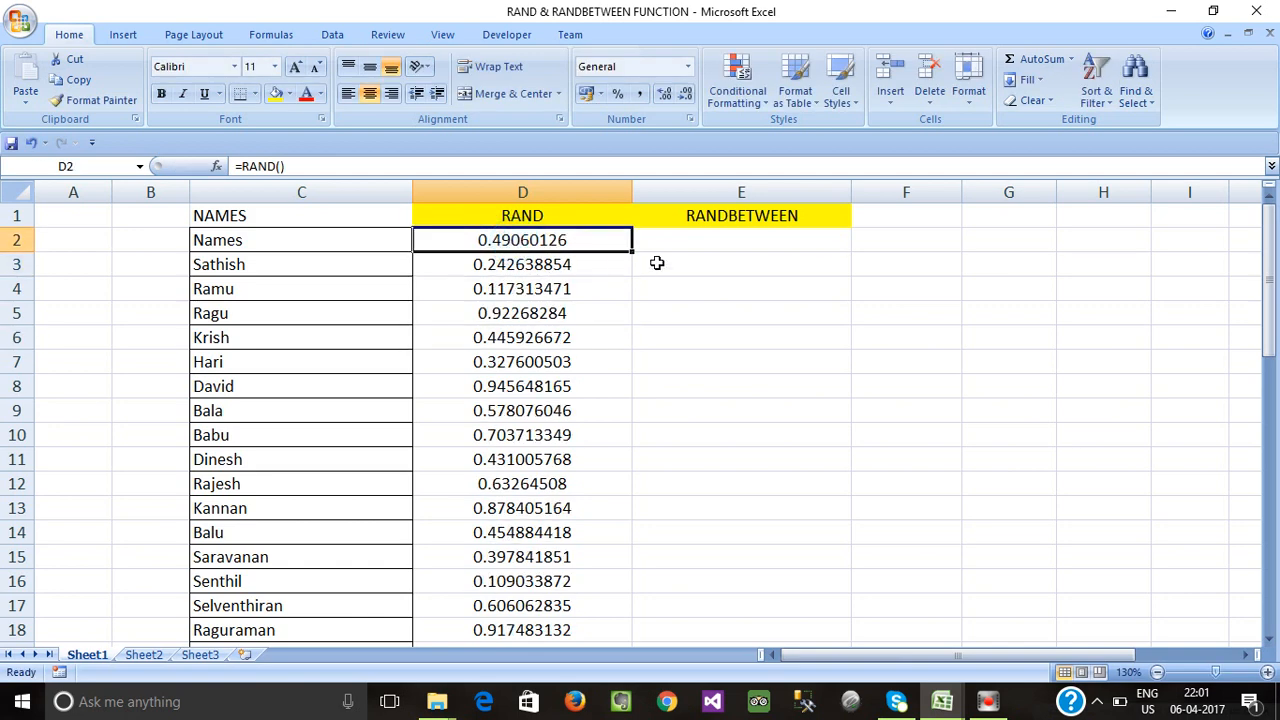
click(689, 240)
Enter =RANDBETWEEN(1,50) in cell E2.
text(=)
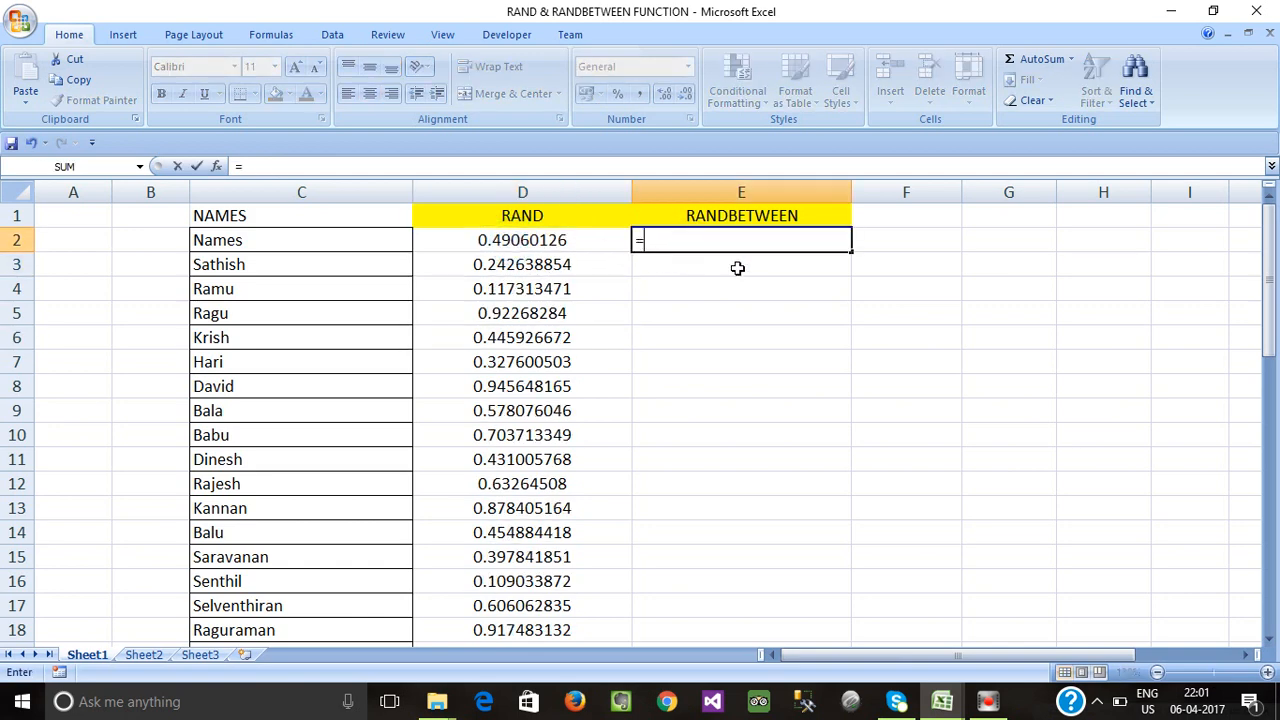
text(ran)
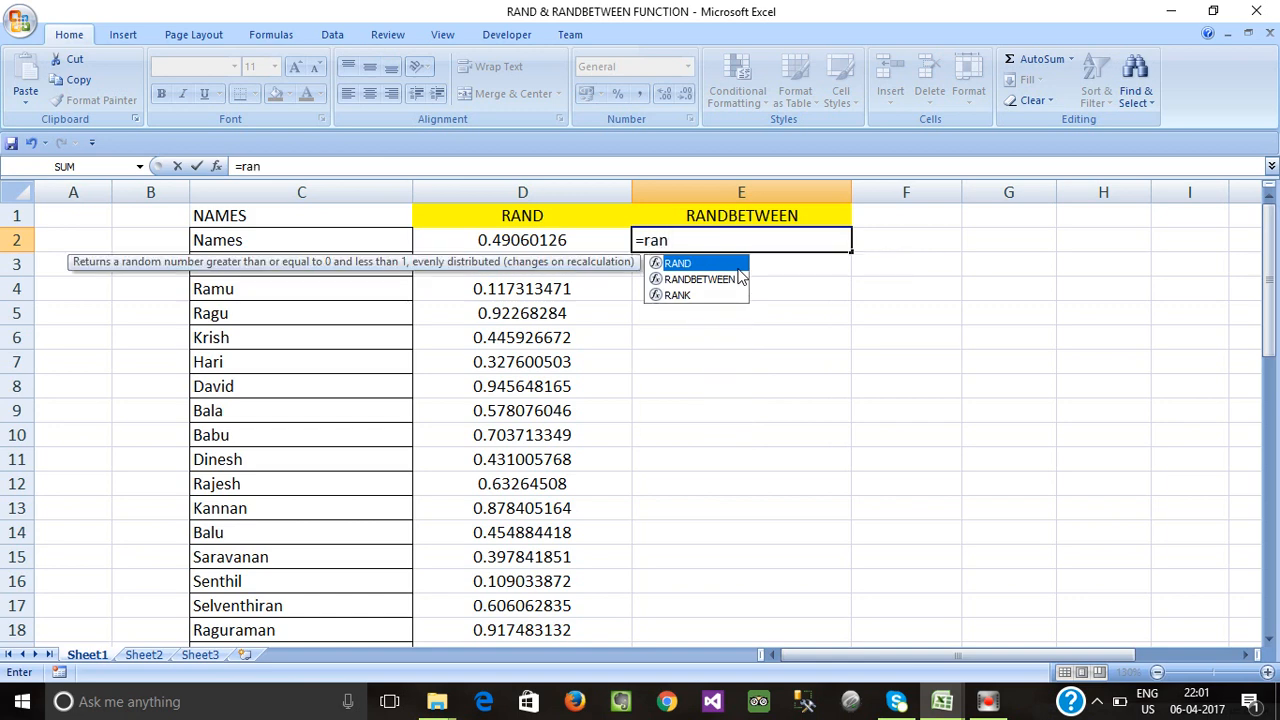
key(Down)
key(Tab)
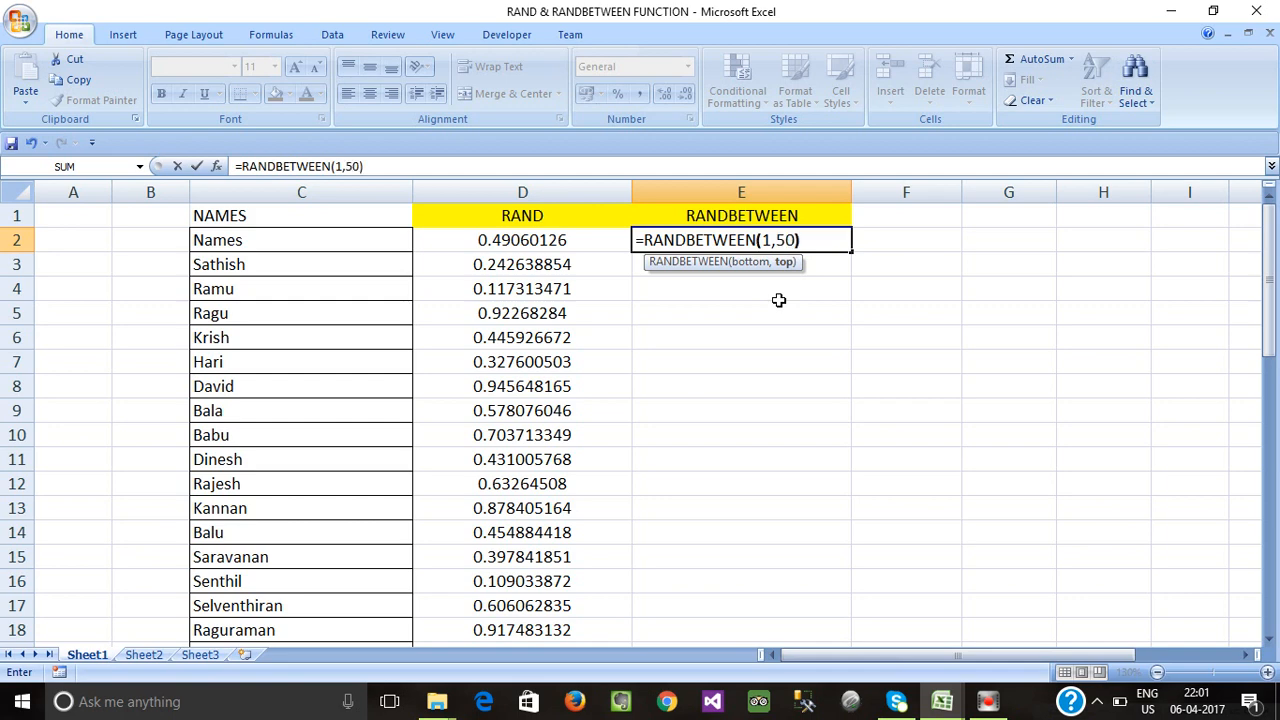
key(Return)
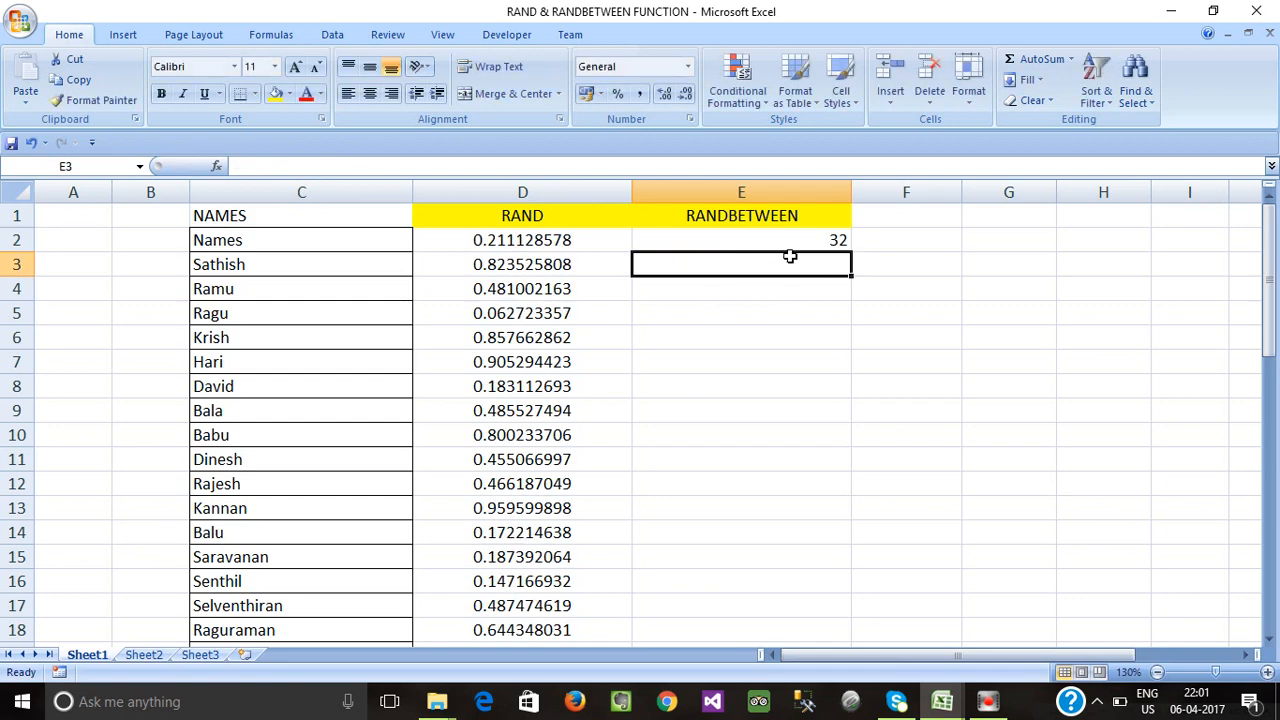
Fill the RANDBETWEEN formula down E2:E50 and centre the numbers.
click(598, 268)
key(ctrl+Down)
key(Right)
key(ctrl+shift+Up)
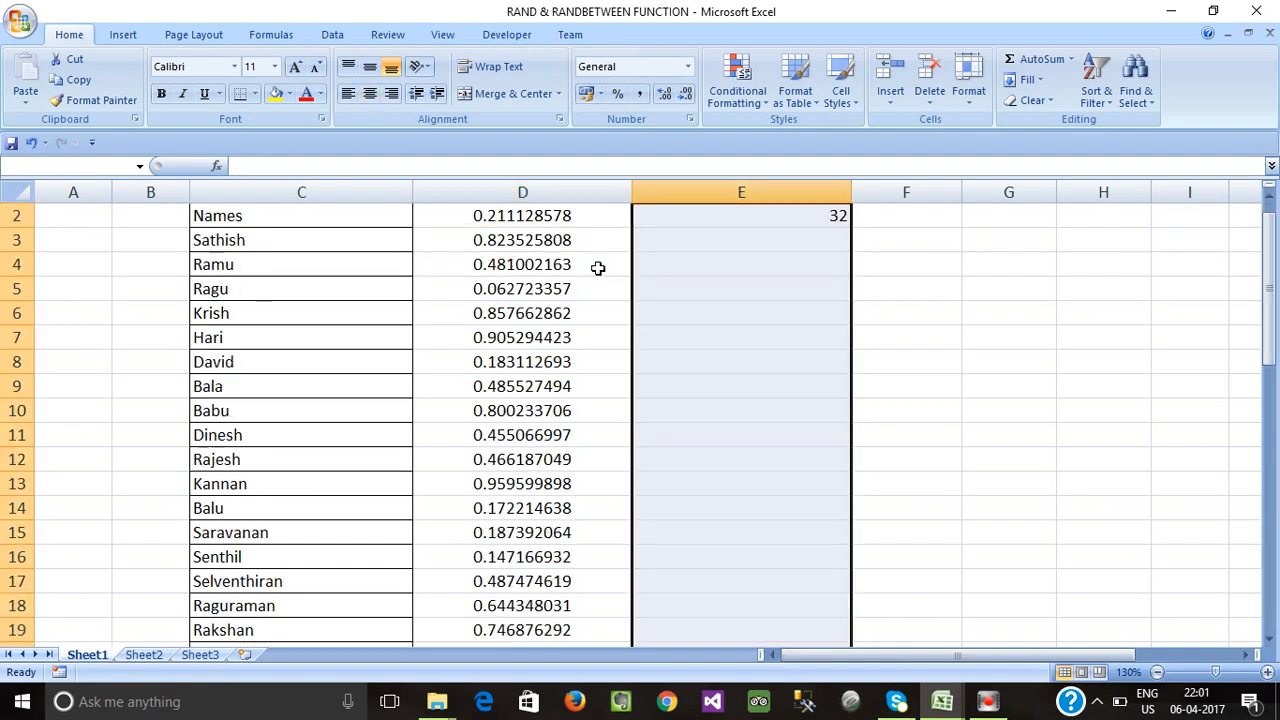
key(ctrl+d)
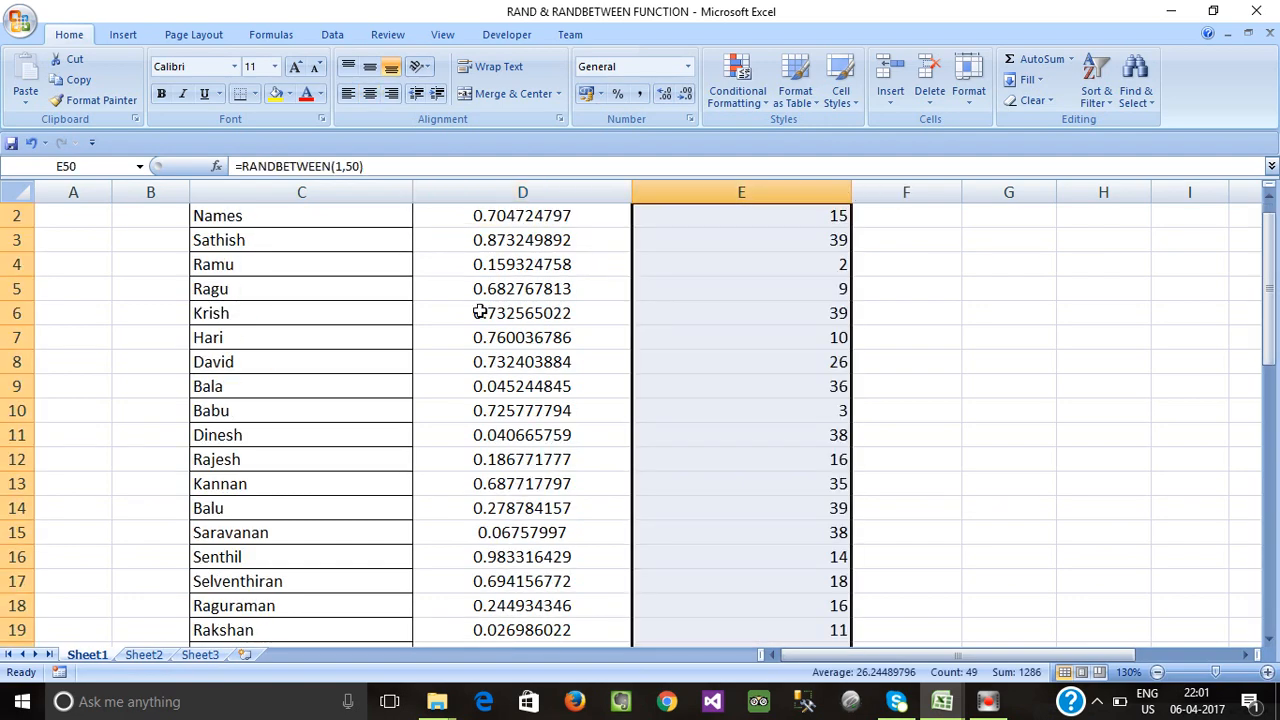
click(369, 93)
Check E4's RANDBETWEEN formula and scroll through the results.
scroll(703, 346, up, 13)
click(742, 289)
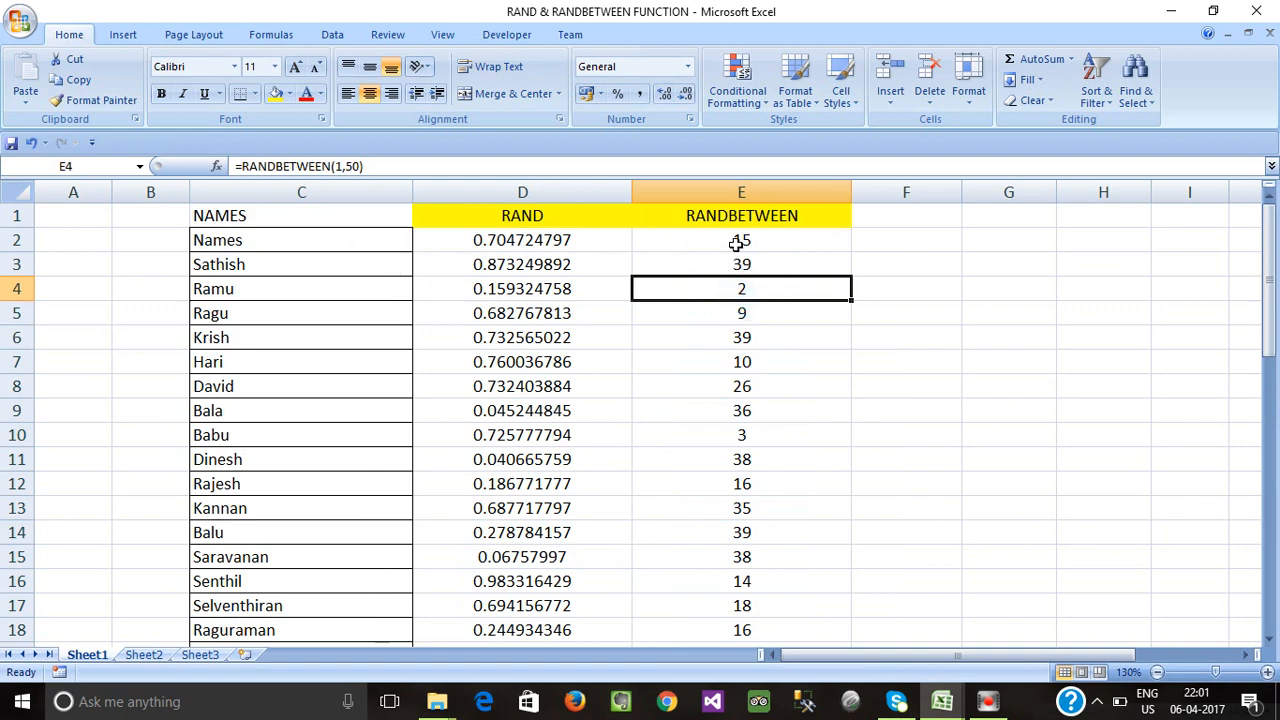
scroll(737, 368, down, 14)
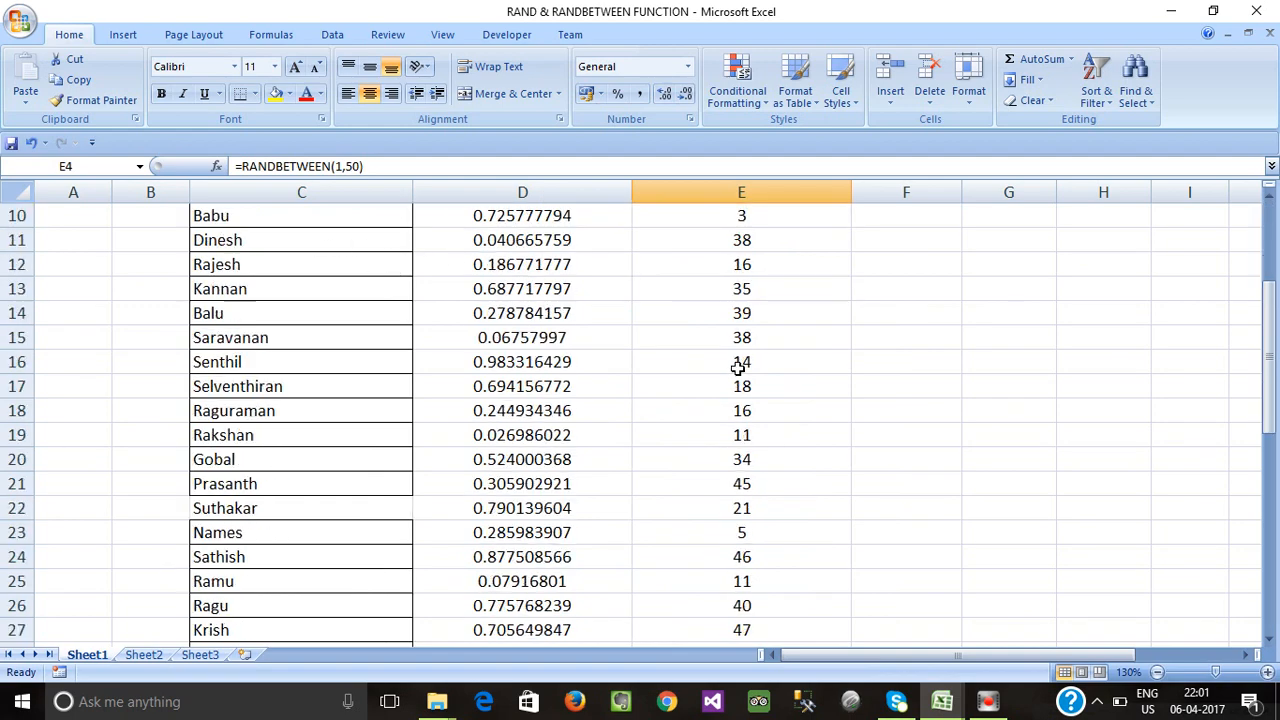
scroll(746, 440, up, 7)
scroll(746, 440, up, 7)
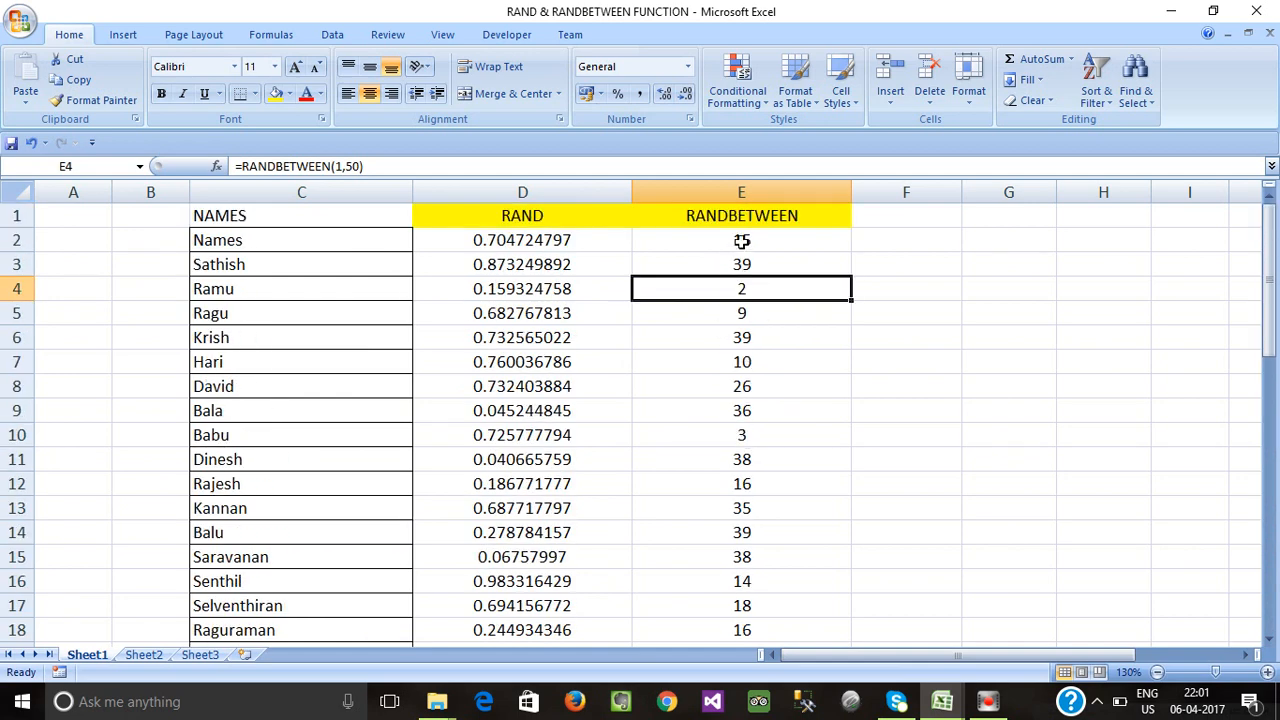
Re-enter the RANDBETWEEN formulas in E5 and E13 to regenerate values.
click(899, 283)
click(748, 334)
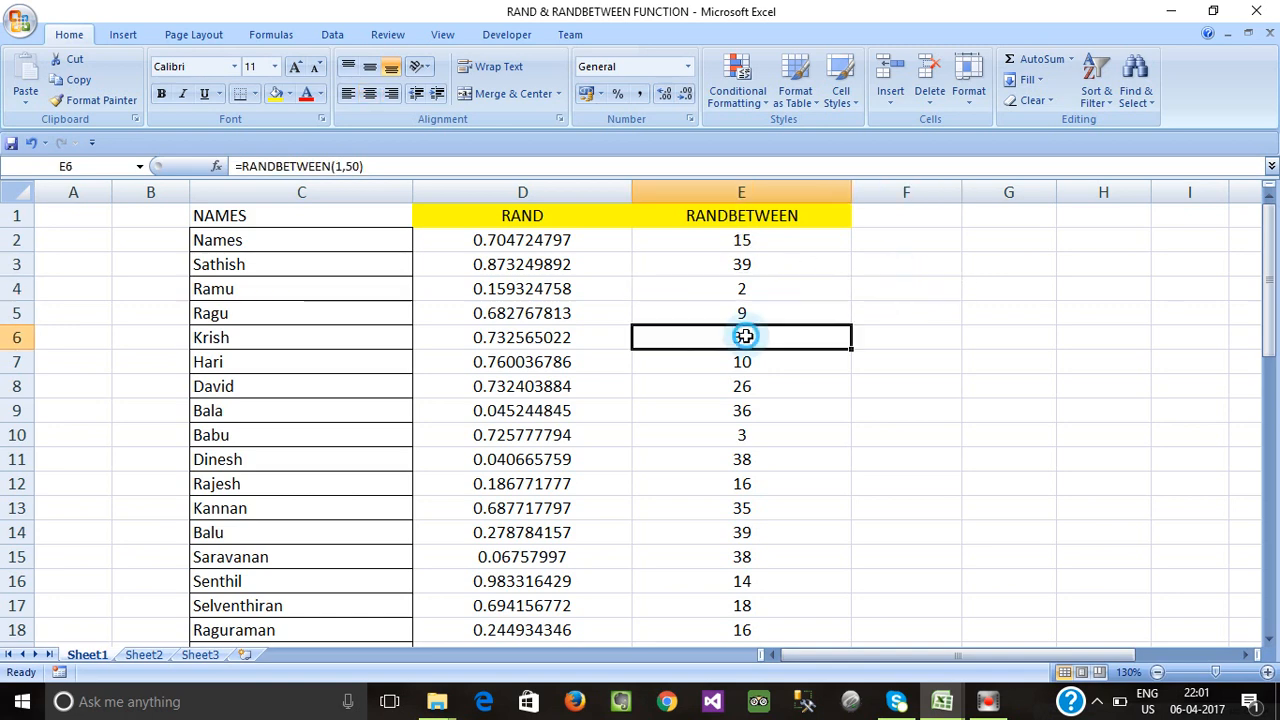
click(747, 389)
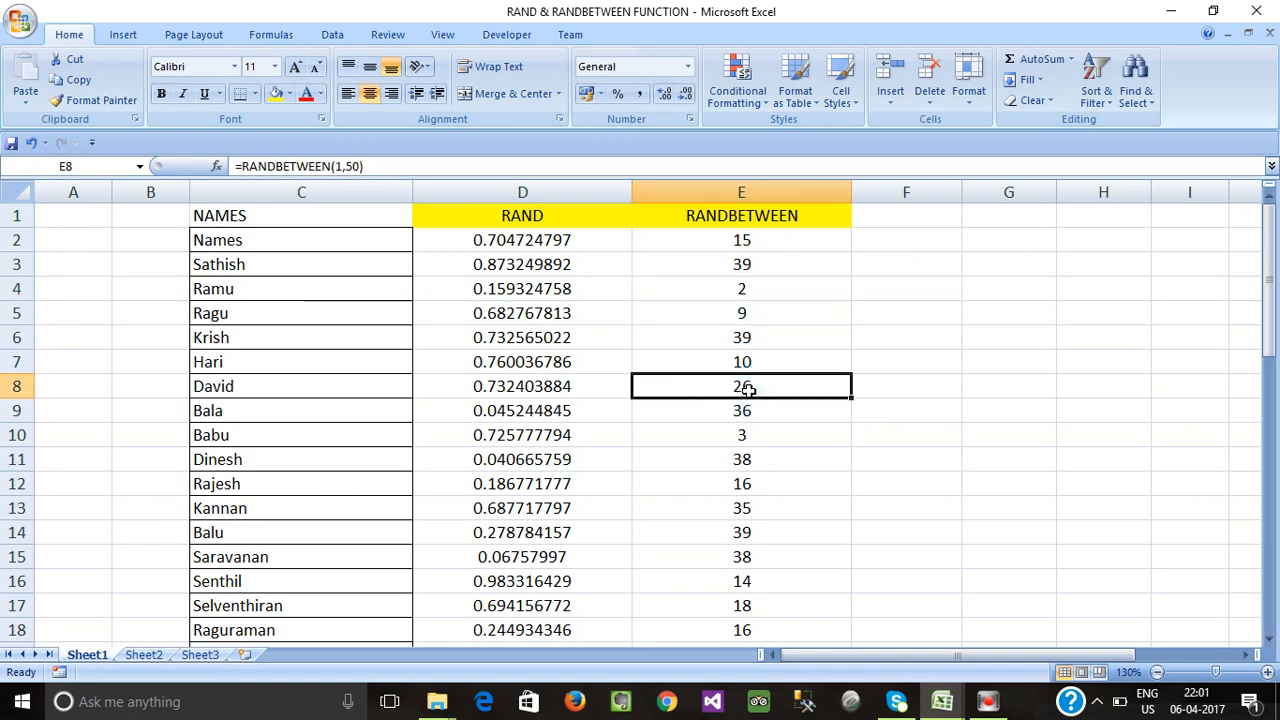
double_click(748, 315)
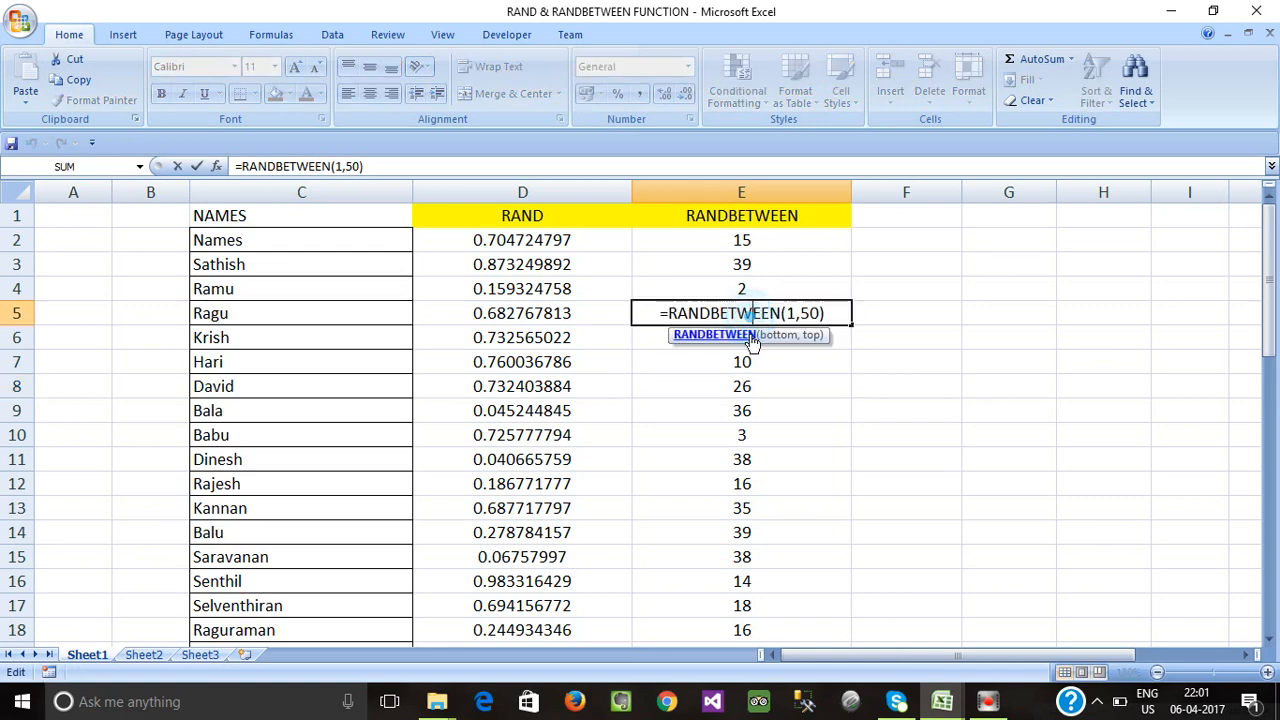
click(743, 405)
click(745, 312)
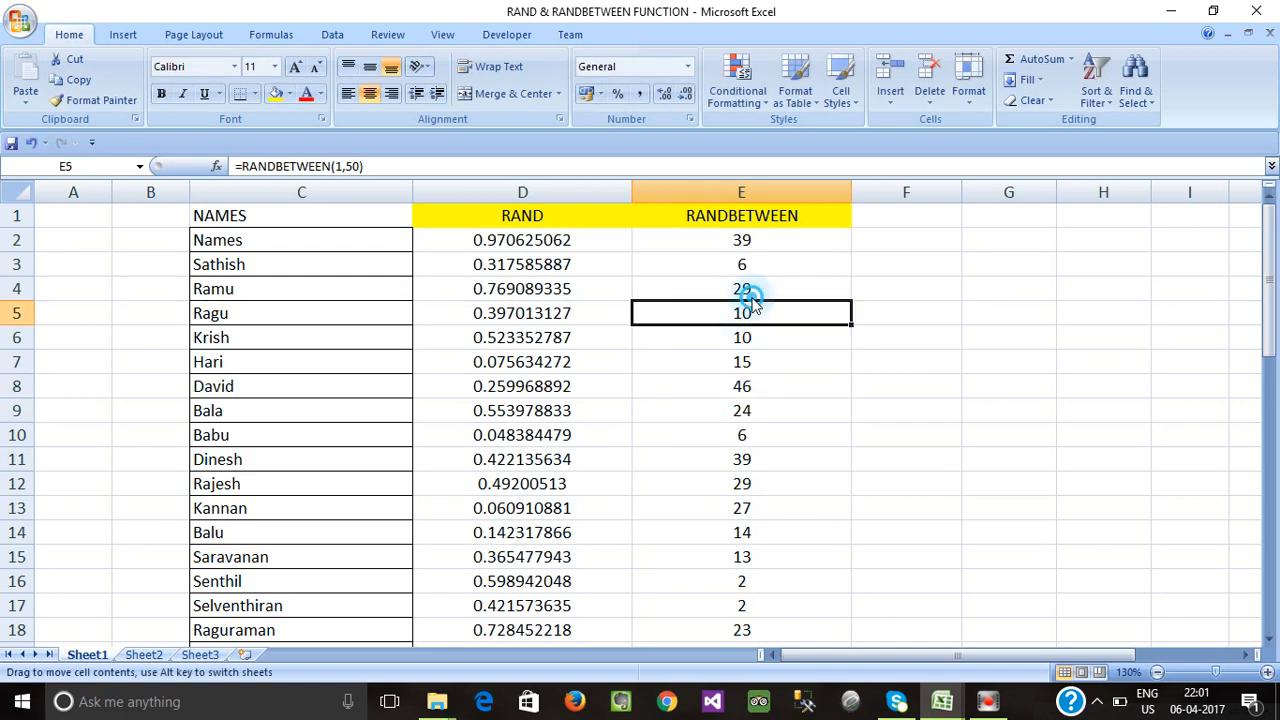
click(751, 286)
click(751, 402)
double_click(747, 523)
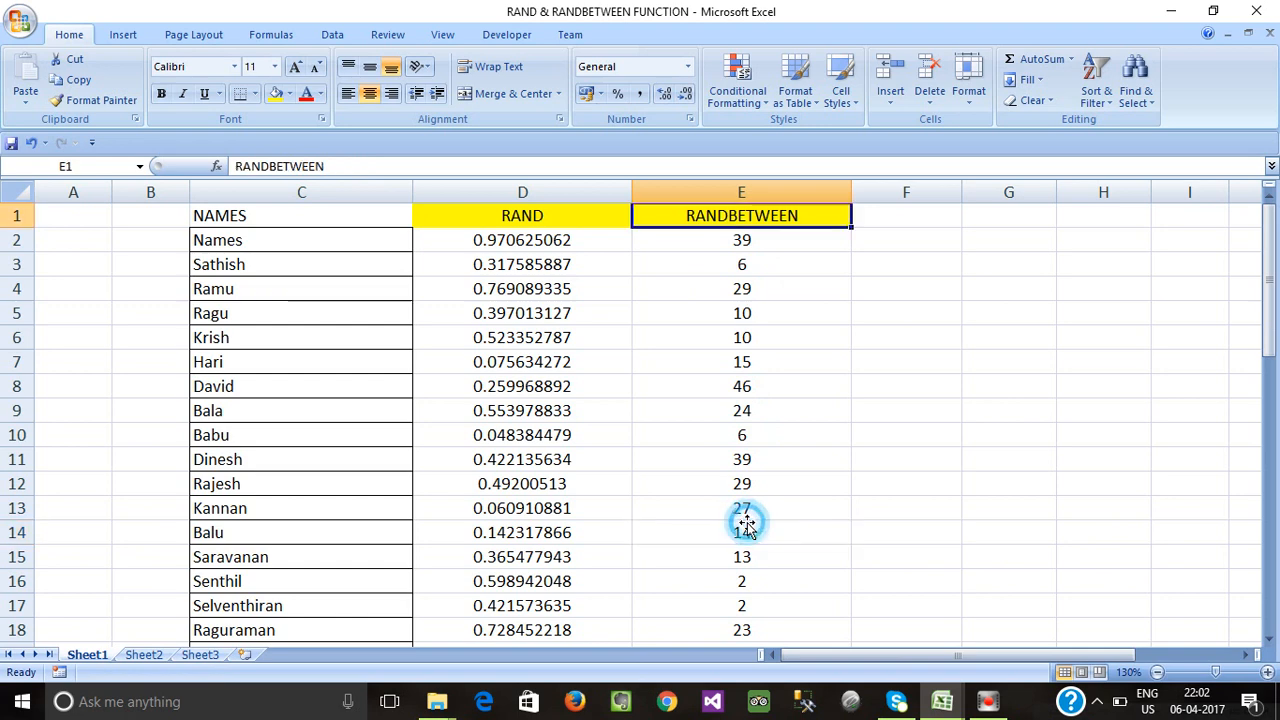
click(747, 504)
double_click(746, 504)
click(758, 362)
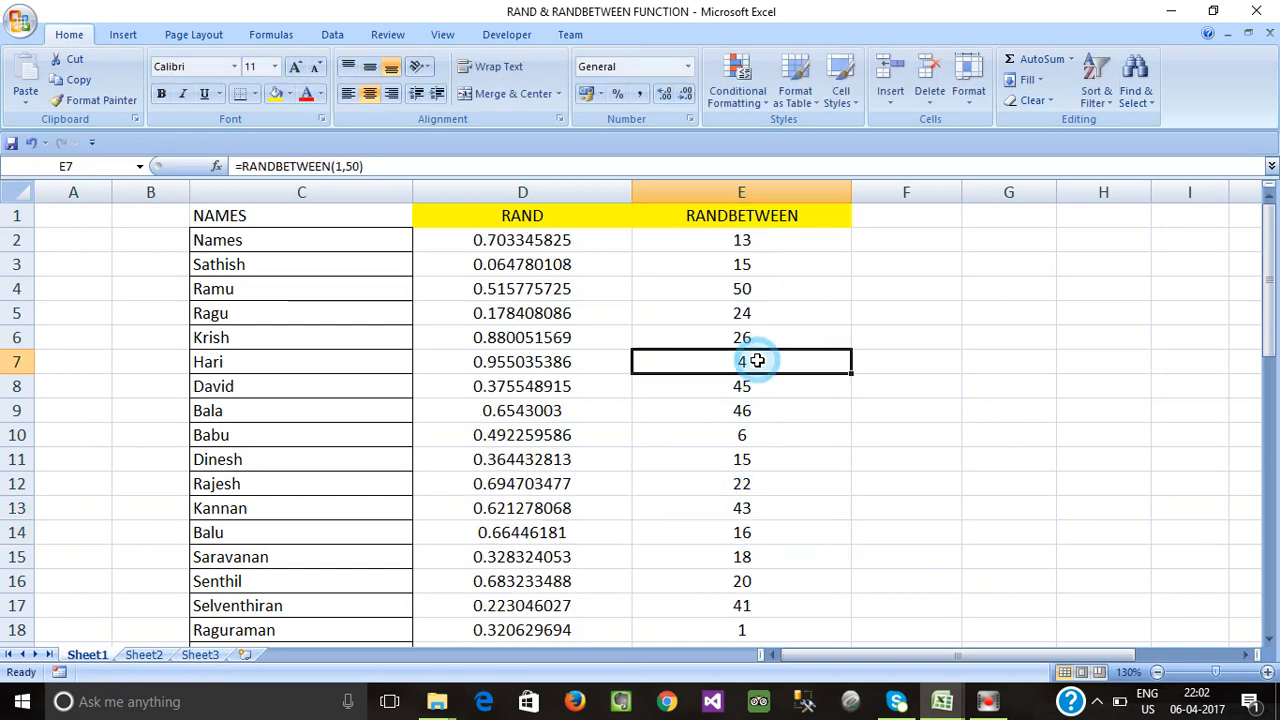
Re-enter E2's formula, giving fresh values like 0.872174064 in D2 and 24 in E2.
click(745, 286)
key(ctrl+Up)
click(741, 311)
key(ctrl+Down)
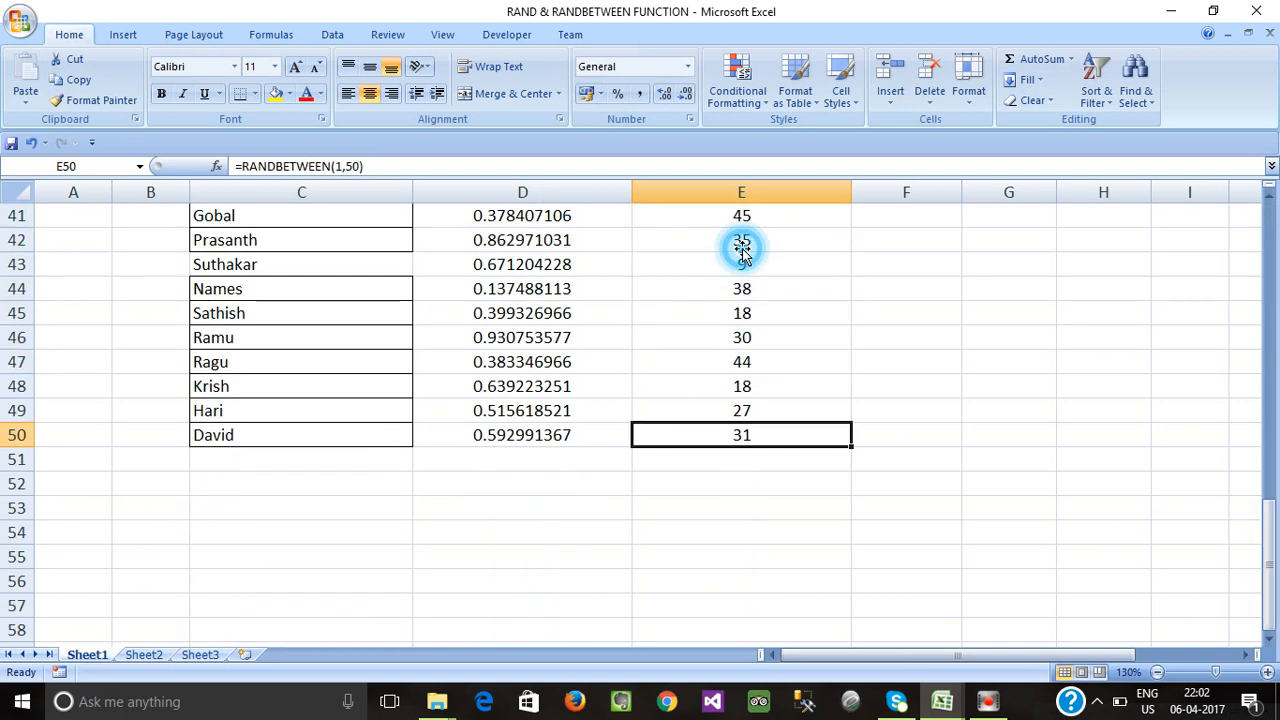
scroll(763, 366, up, 13)
click(752, 312)
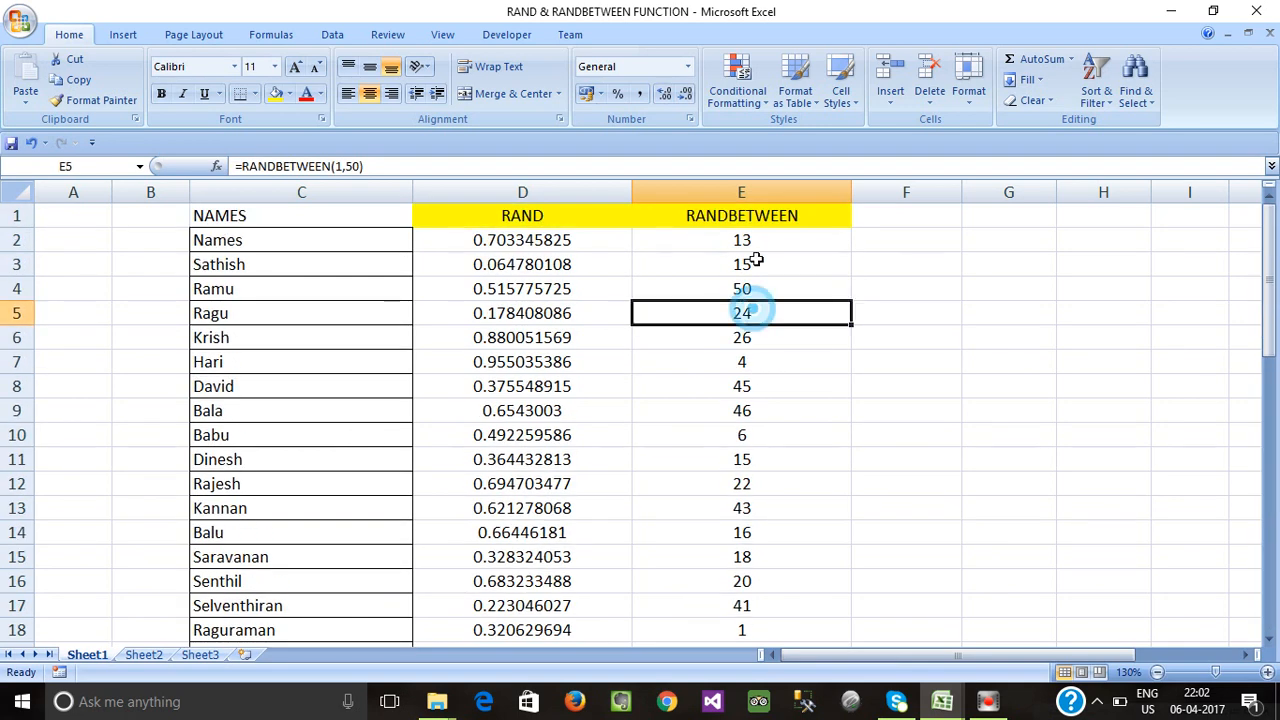
double_click(741, 240)
click(760, 300)
click(753, 245)
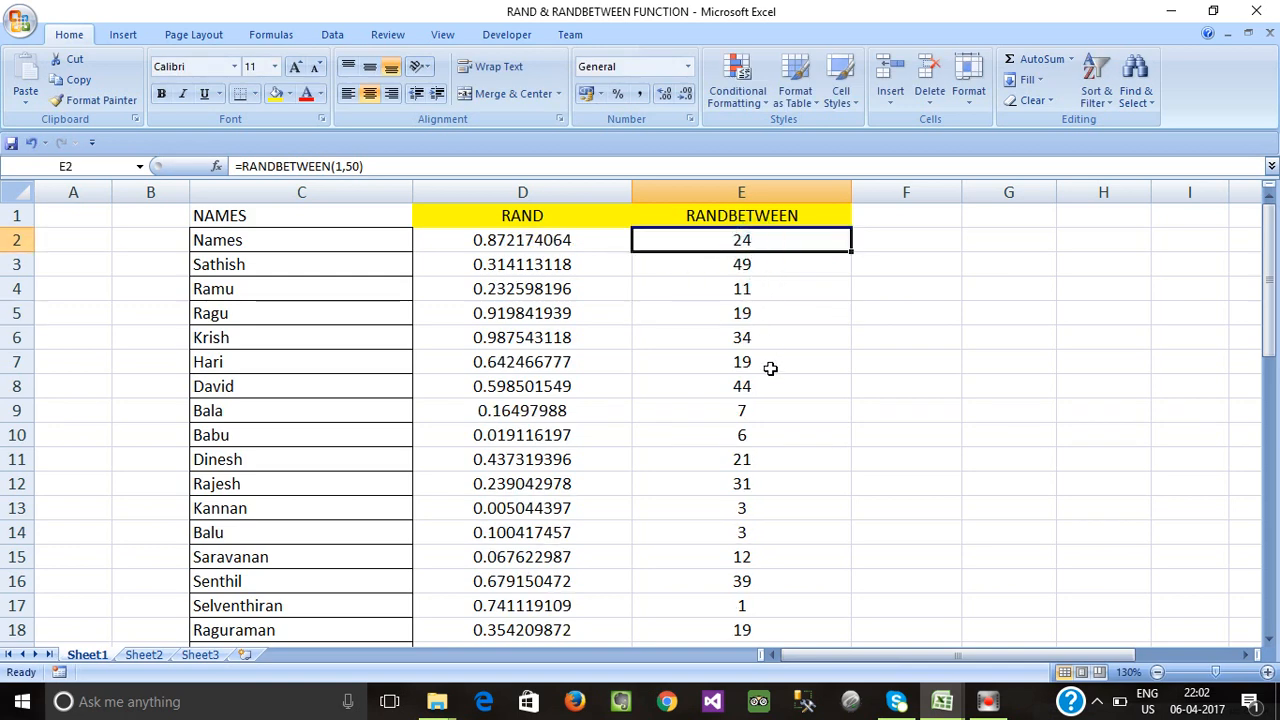
Copy E2:E50 and paste it into F2 as values only via Paste Special.
key(ctrl+shift+Down)
key(ctrl+c)
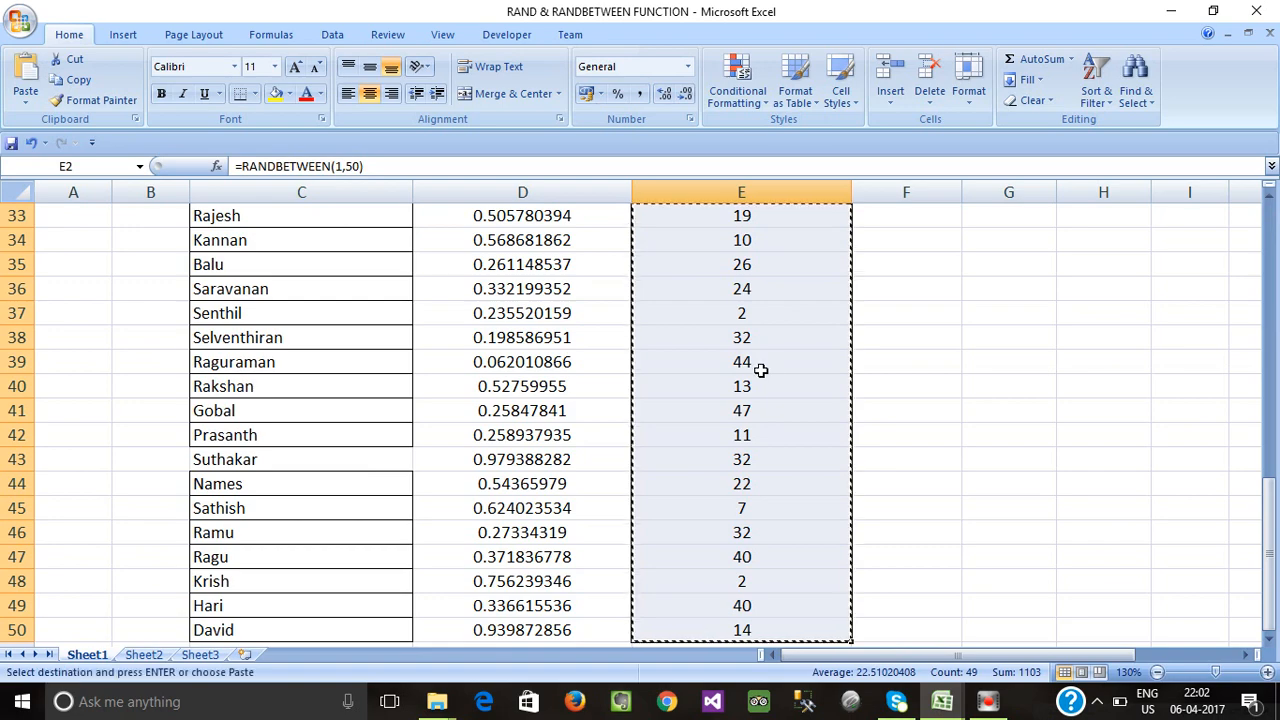
scroll(820, 340, up, 6)
scroll(820, 340, up, 5)
click(882, 238)
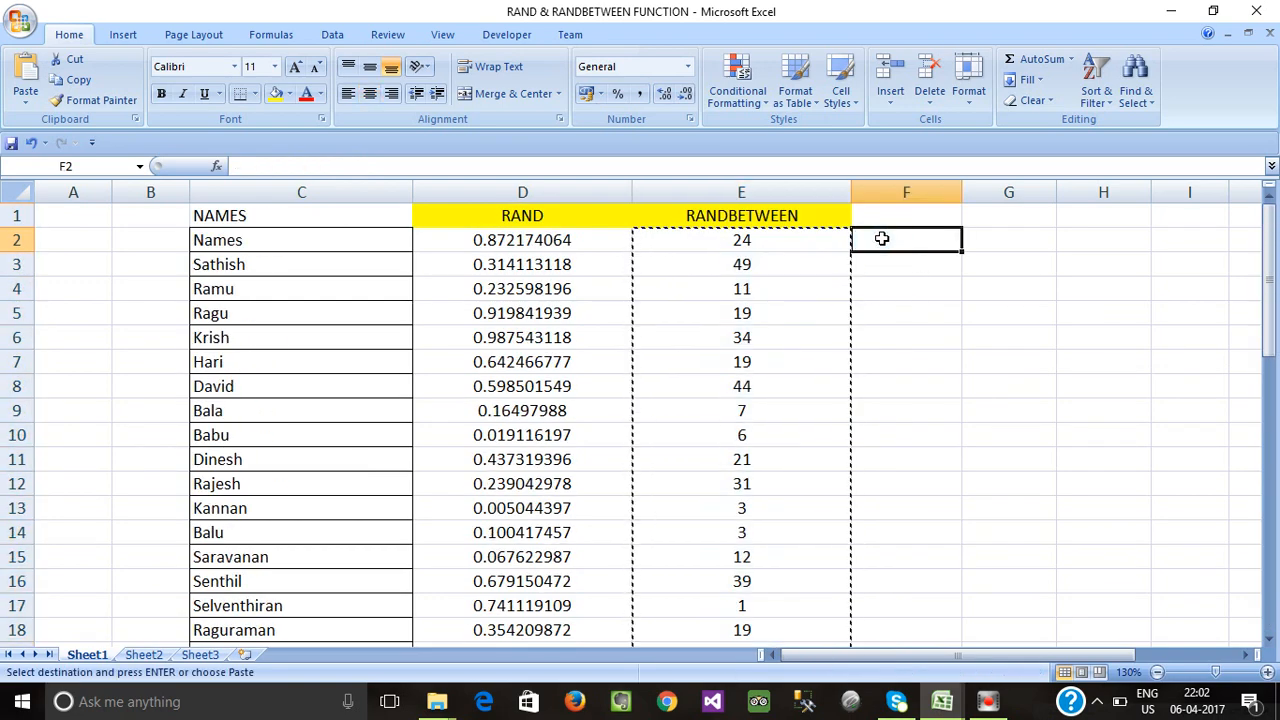
key(alt+e)
key(s)
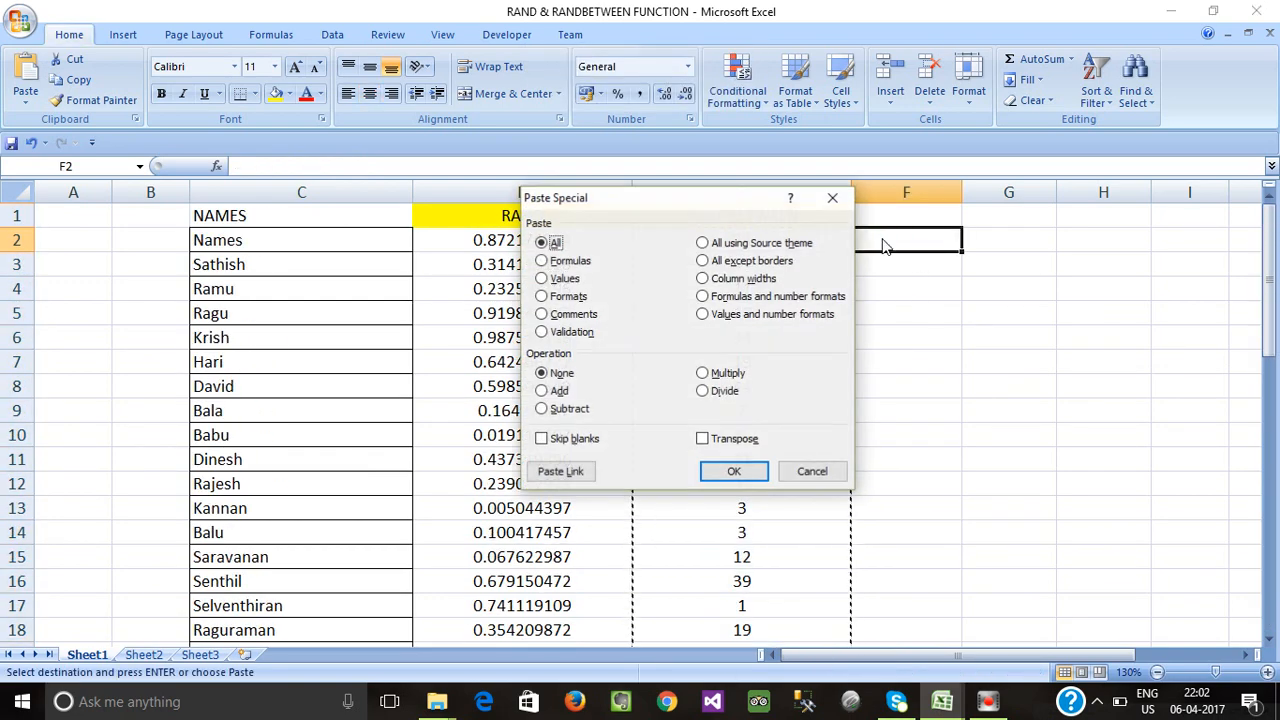
key(v)
click(752, 479)
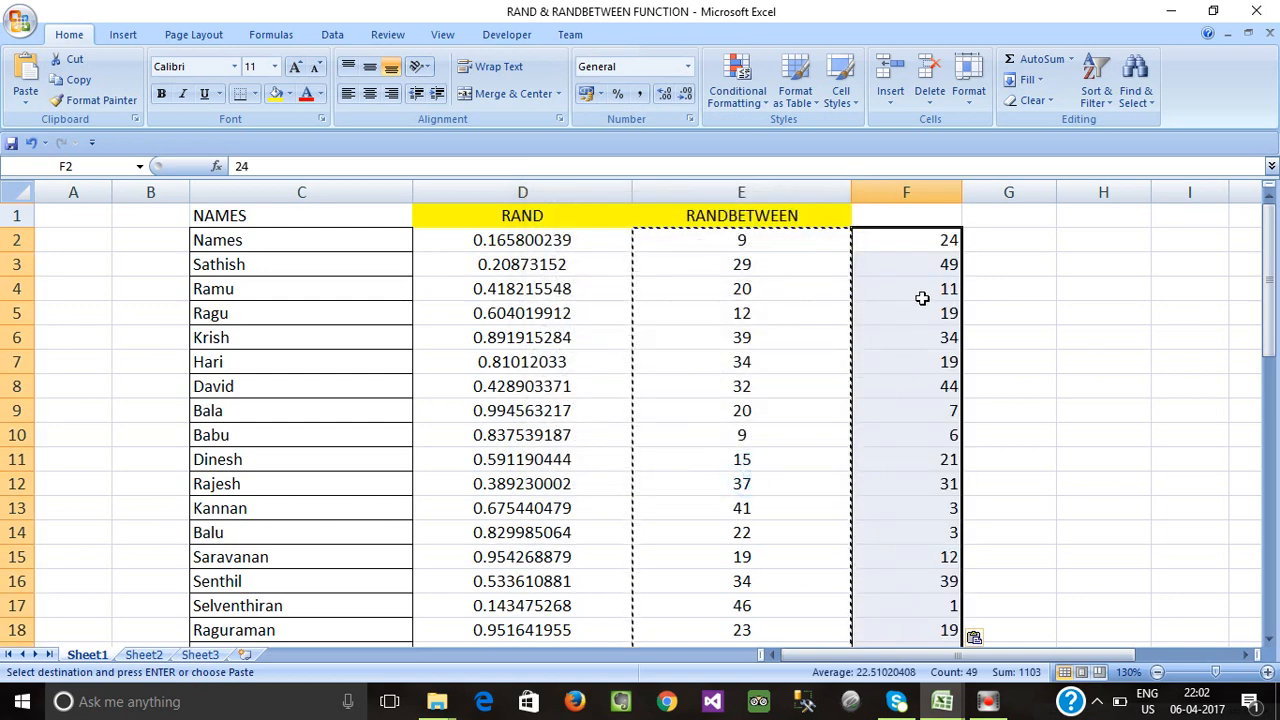
Confirm F2 holds a plain number, then begin editing the name in C3.
click(923, 241)
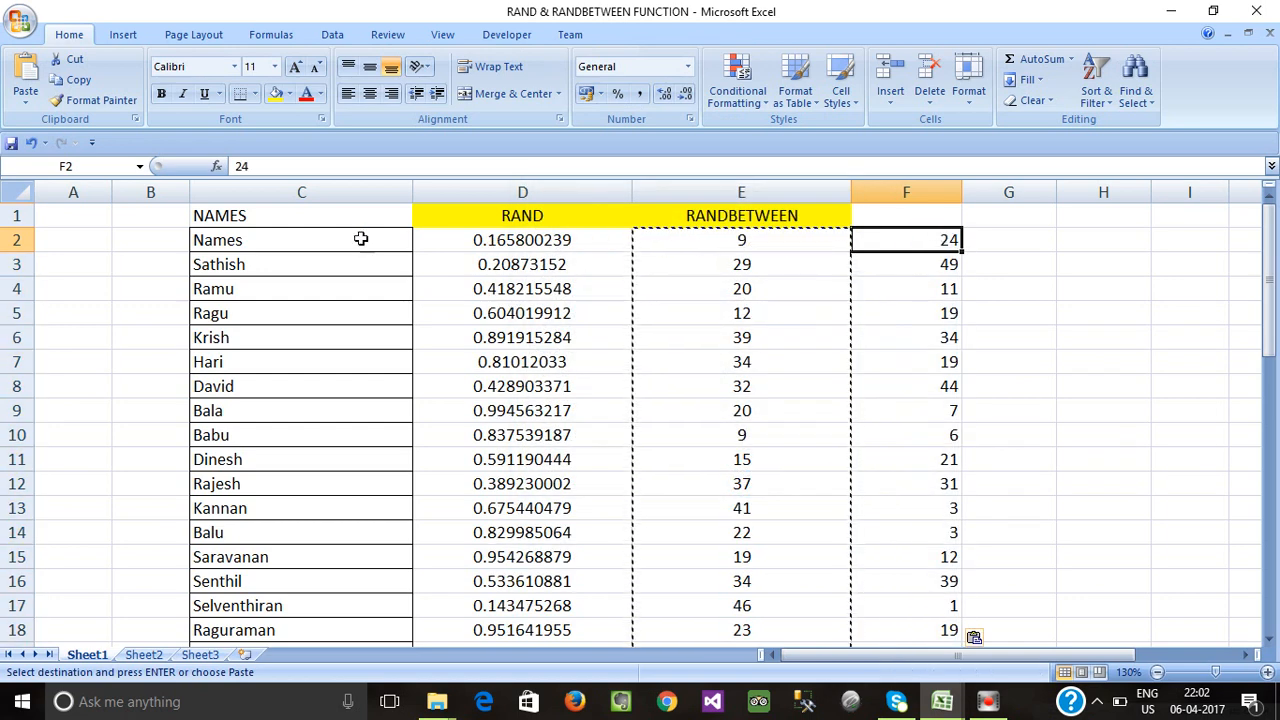
click(286, 244)
double_click(258, 265)
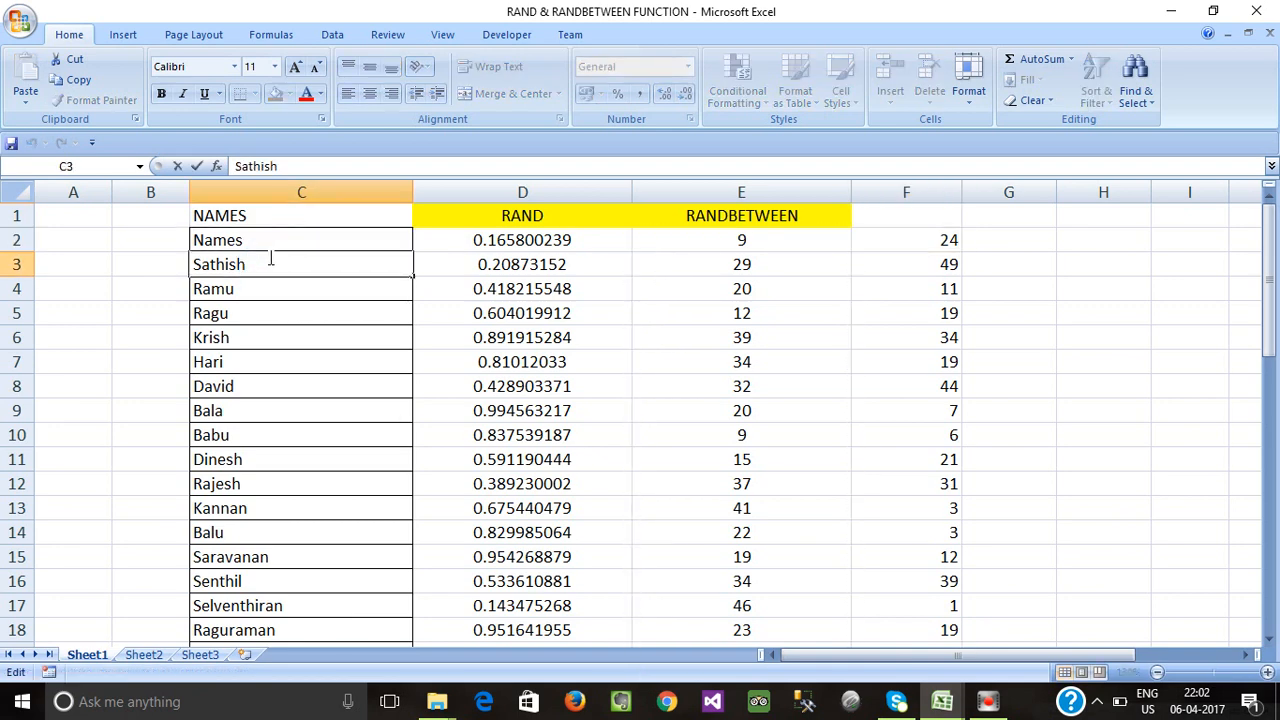
Copy the name text from C3 and paste it into C2.
drag(264, 262, 193, 262)
key(ctrl+c)
click(246, 240)
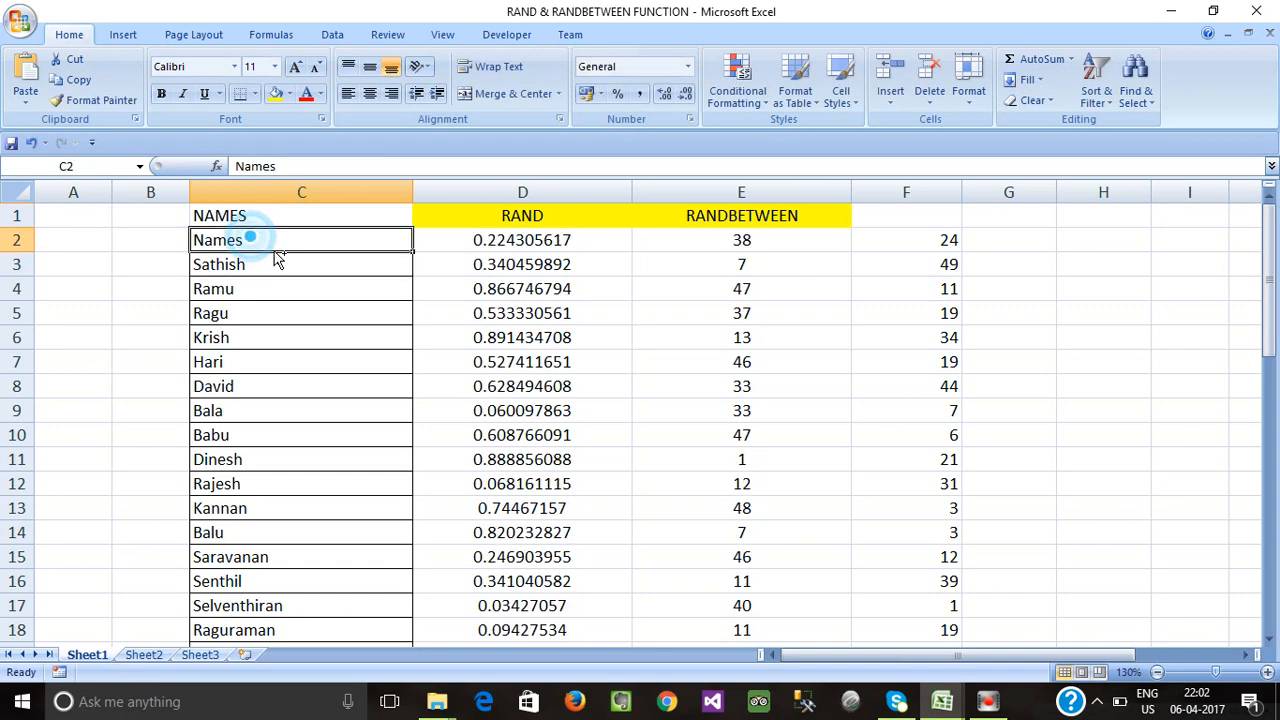
key(ctrl+v)
click(280, 266)
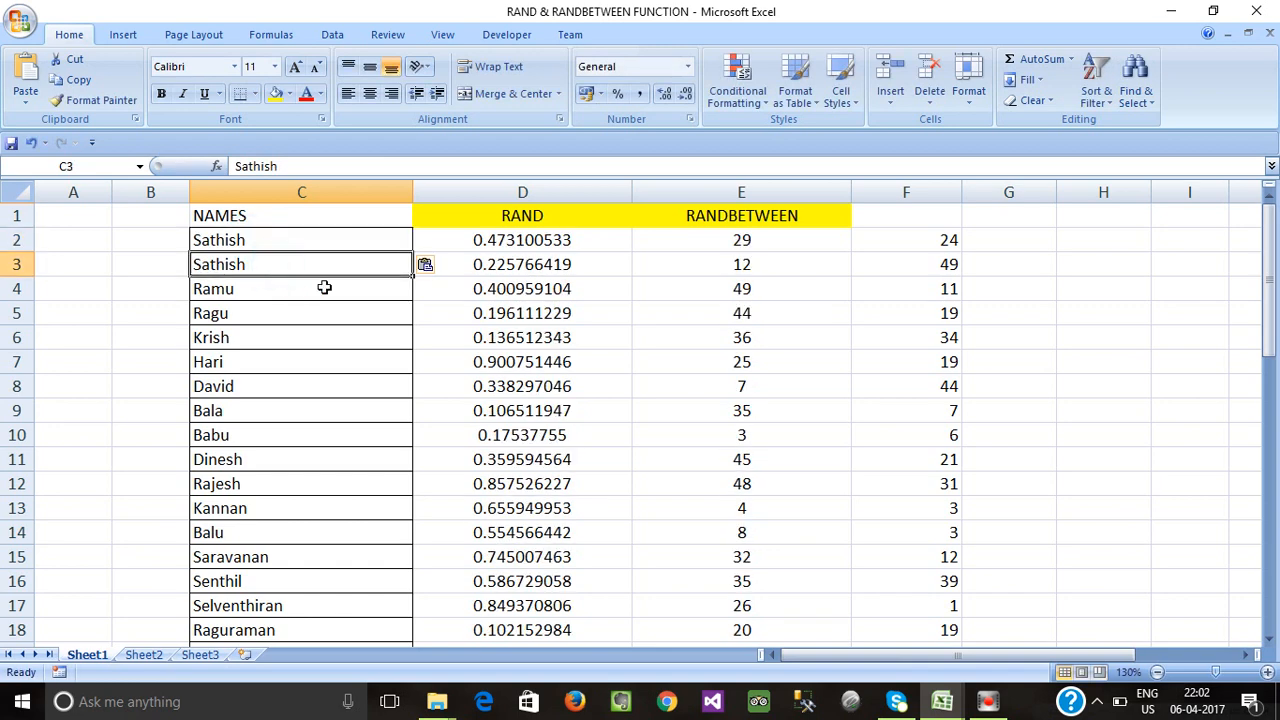
Inspect the RANDBETWEEN formulas in E2–E6, cancelling the E6 edit.
click(789, 241)
click(767, 262)
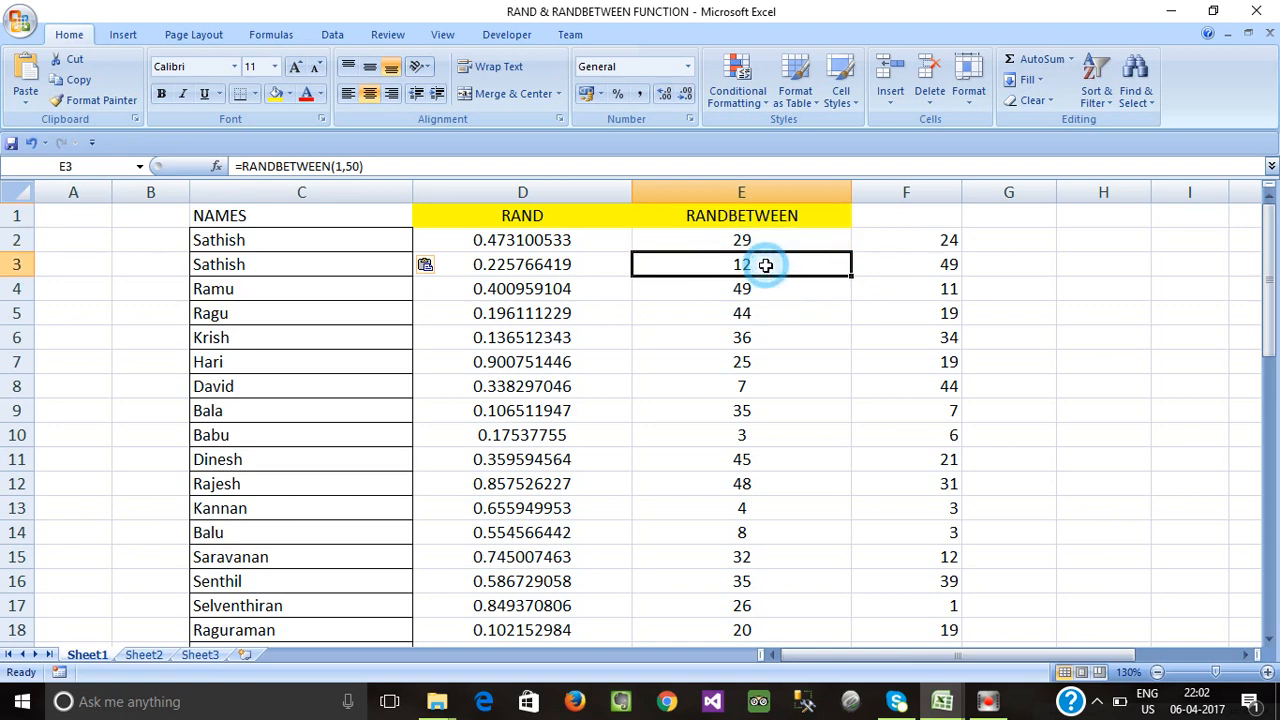
click(806, 337)
double_click(806, 337)
click(795, 410)
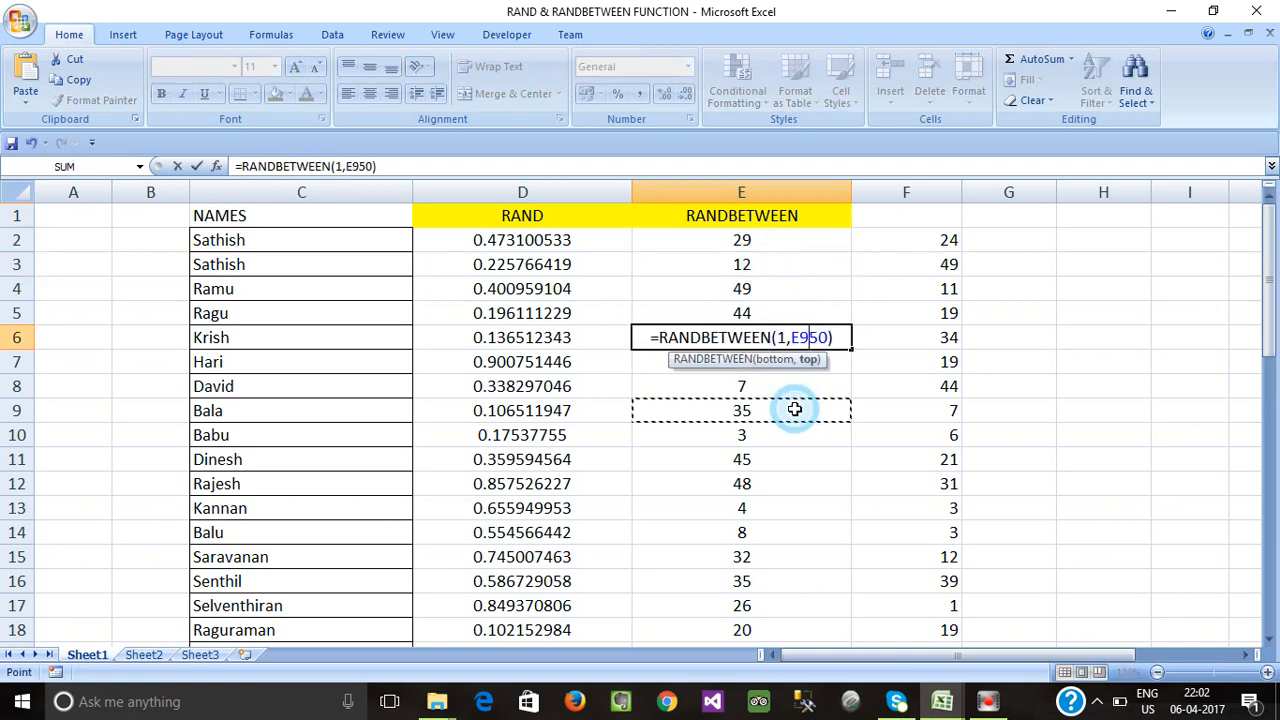
click(750, 505)
click(752, 288)
click(757, 262)
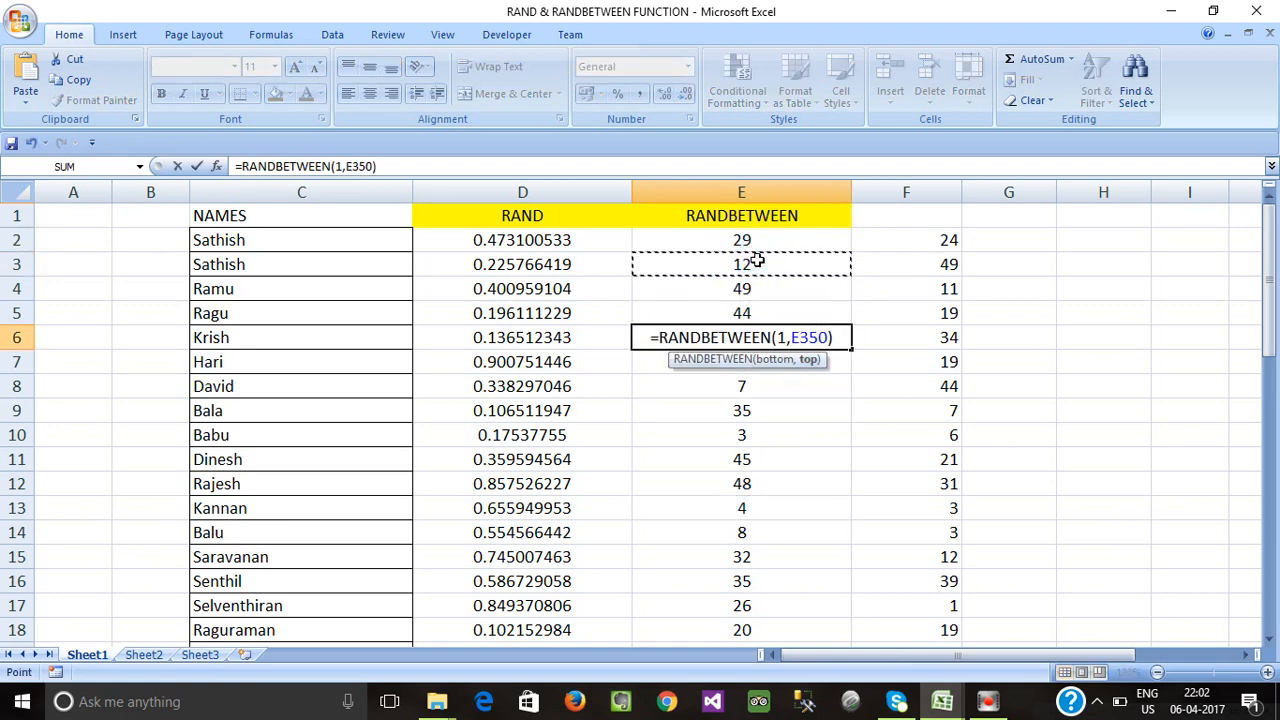
key(Escape)
Re-enter E4's formula so columns D and E regenerate (E2 now 29) while F stays fixed.
click(739, 404)
click(757, 468)
key(ctrl+Down)
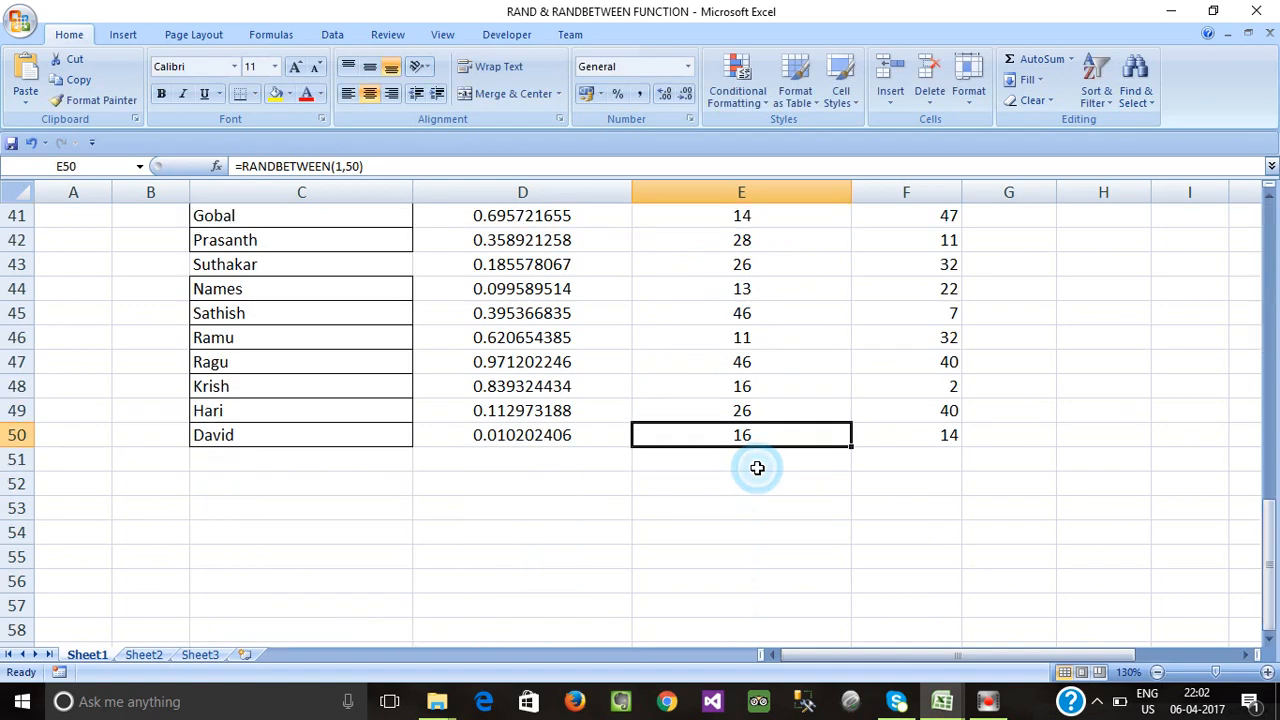
click(771, 383)
scroll(771, 383, up, 12)
click(773, 358)
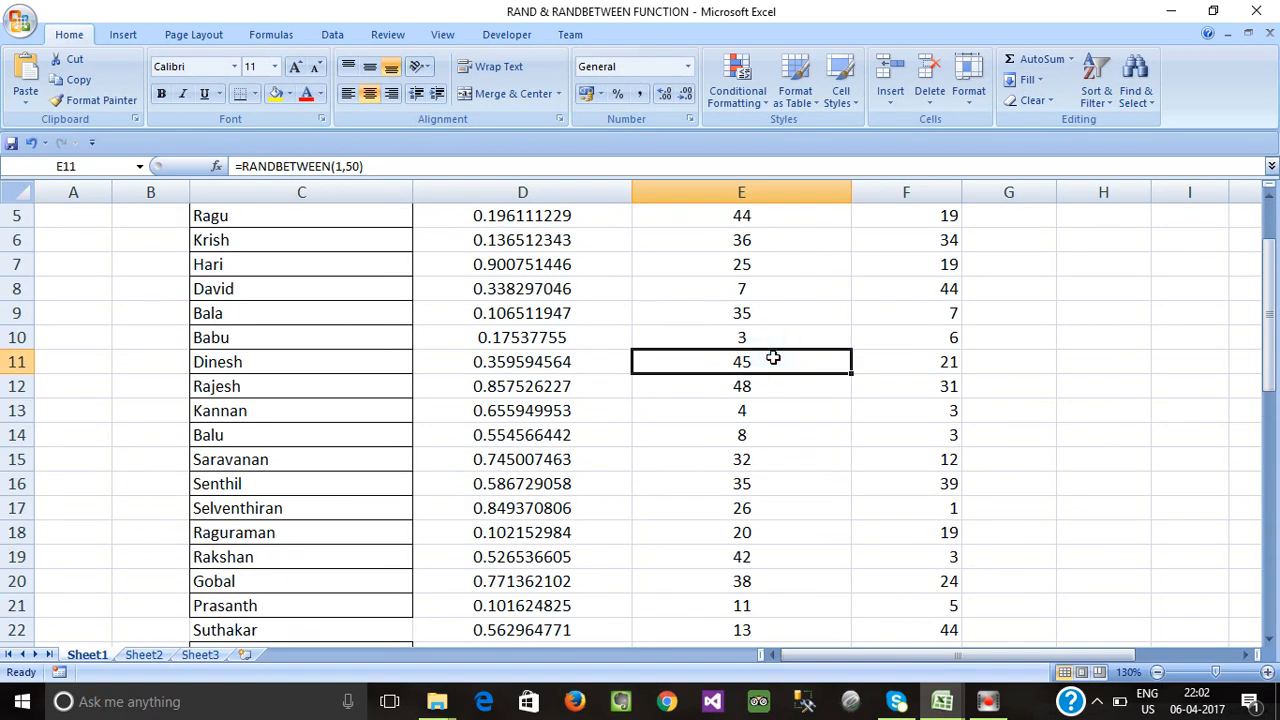
scroll(771, 357, up, 2)
click(757, 246)
double_click(755, 292)
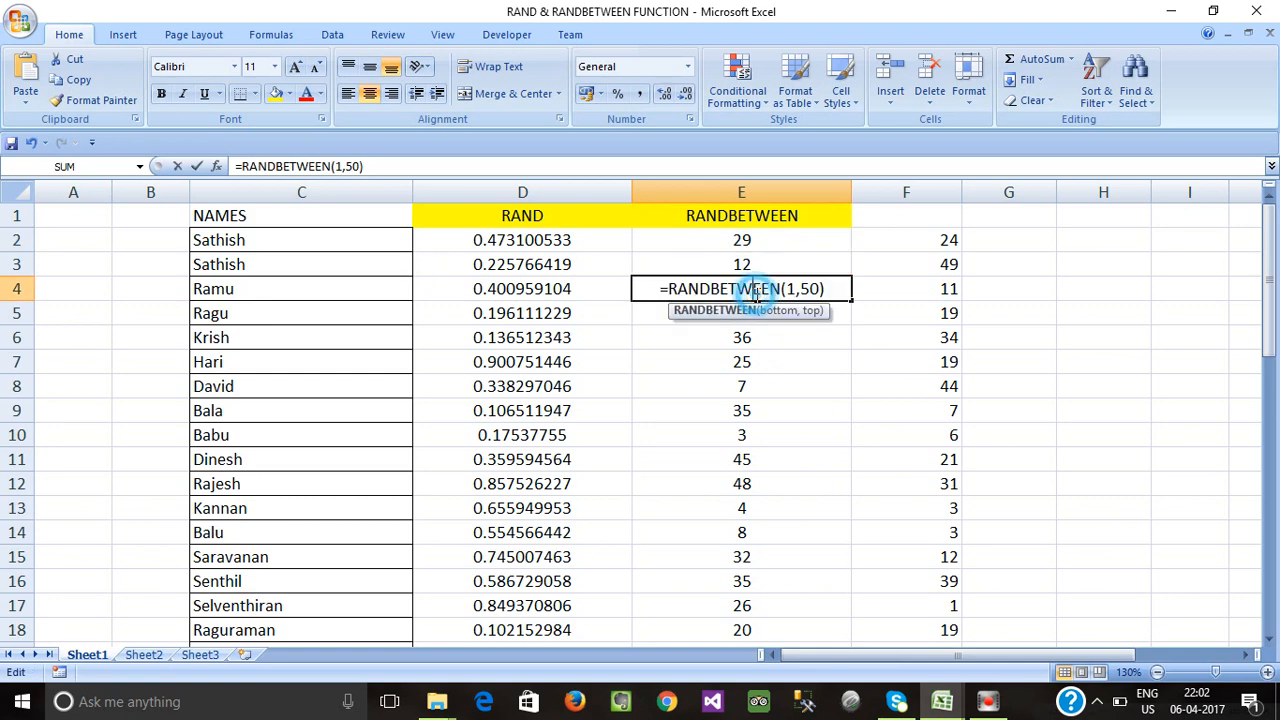
click(766, 258)
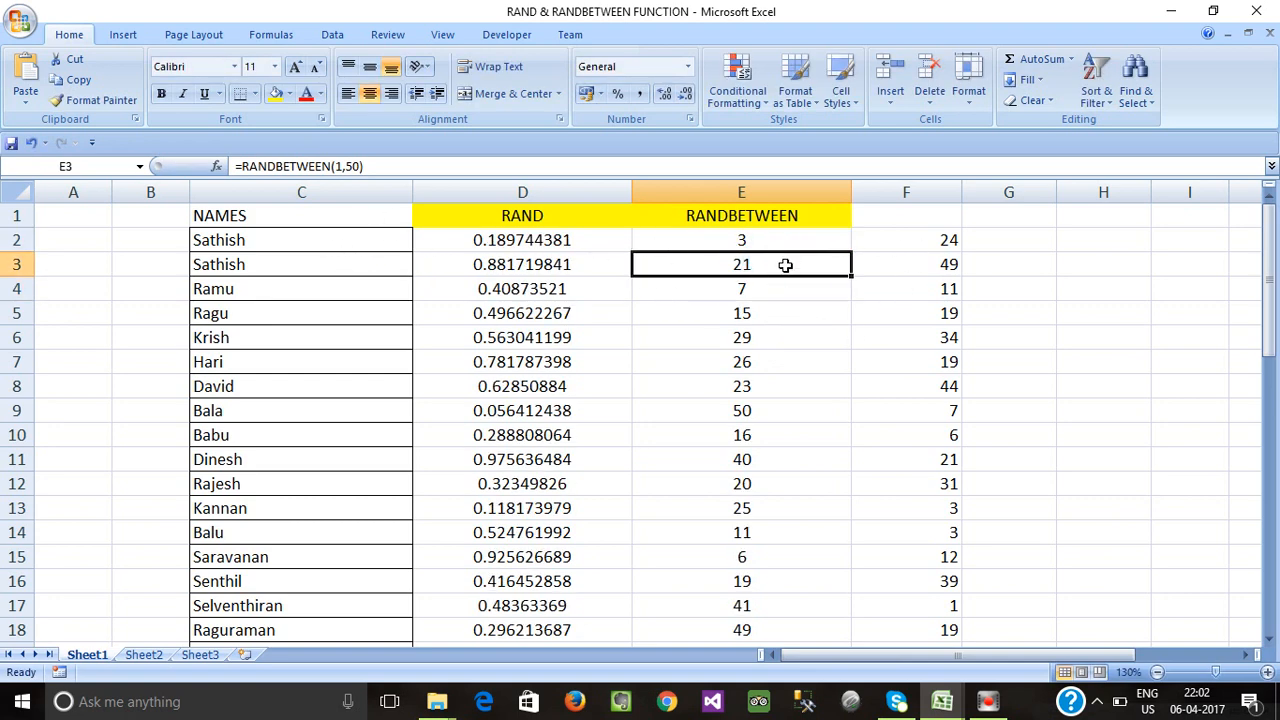
Compare the live RANDBETWEEN formula in E2 with the static pasted value in F2.
click(766, 258)
click(909, 249)
click(768, 265)
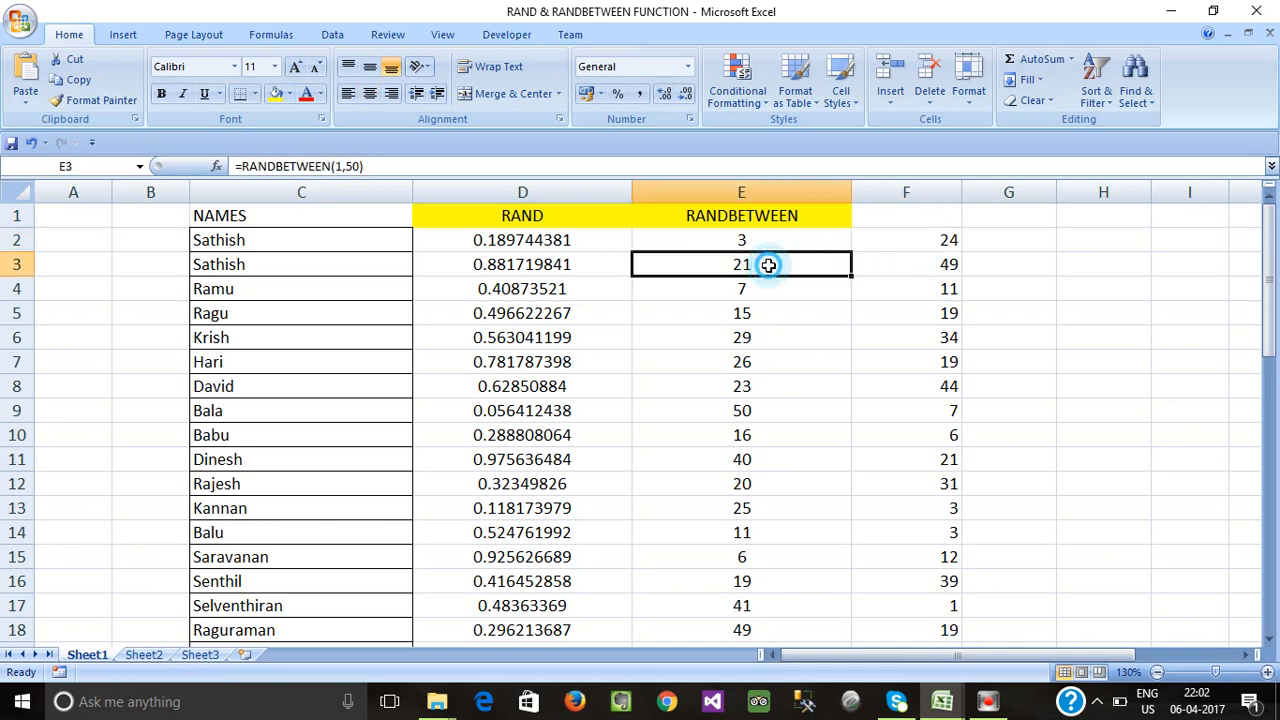
click(768, 358)
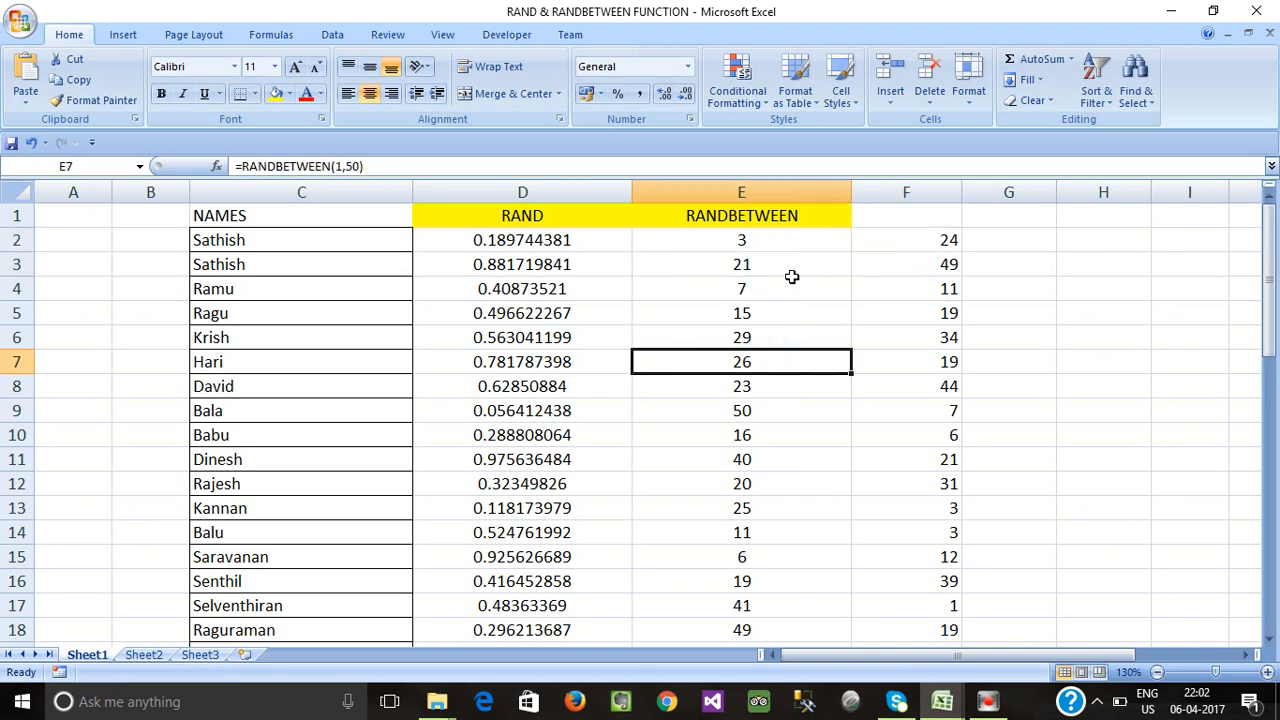
click(790, 282)
click(804, 241)
click(905, 241)
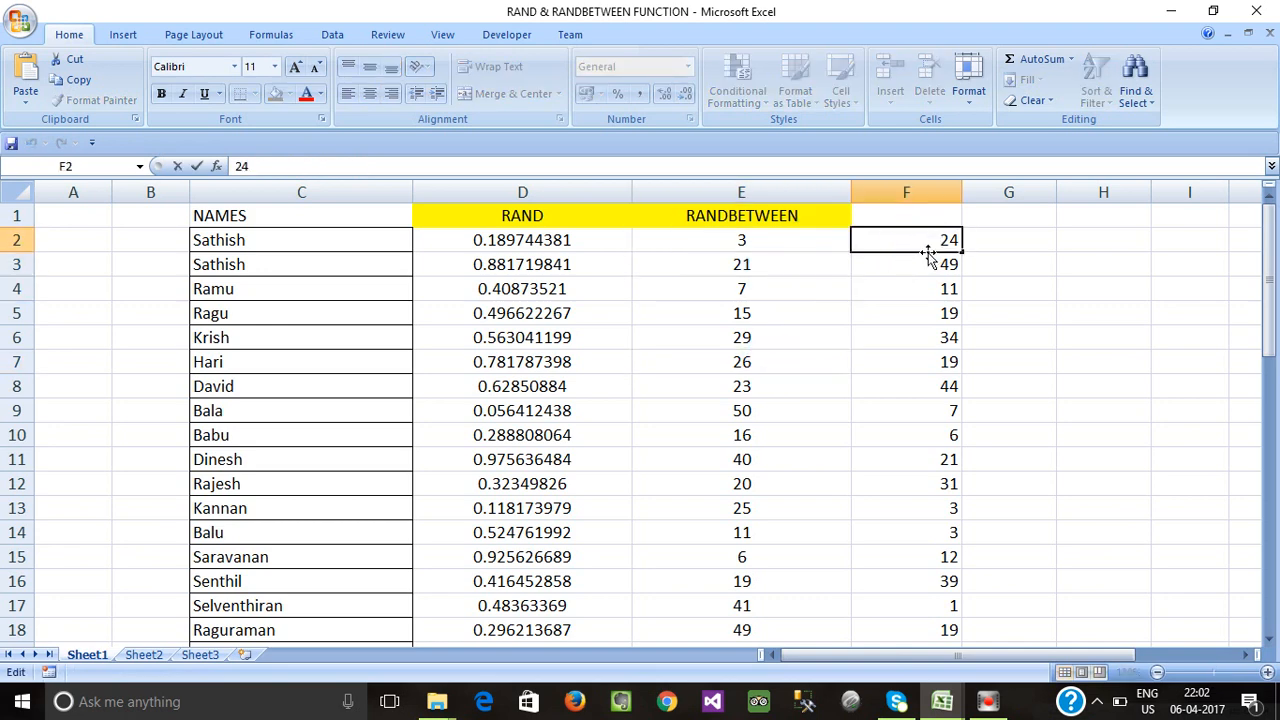
click(902, 289)
click(935, 247)
click(804, 243)
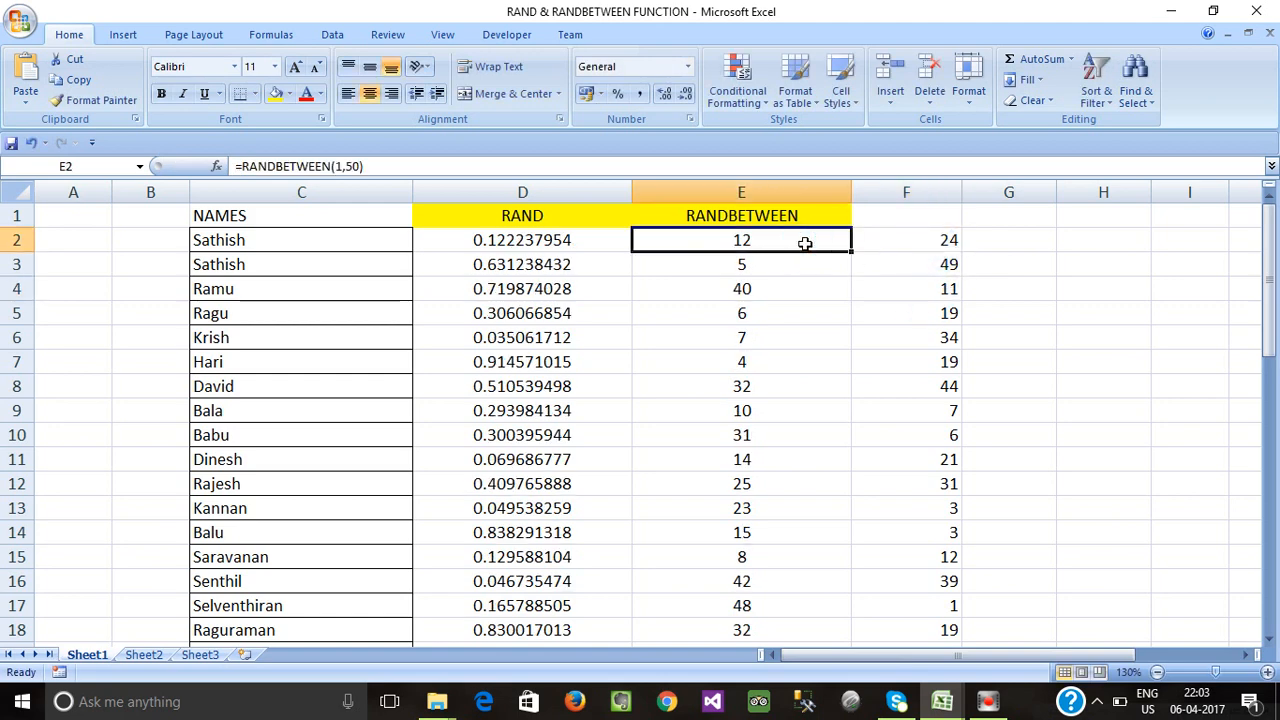
click(940, 239)
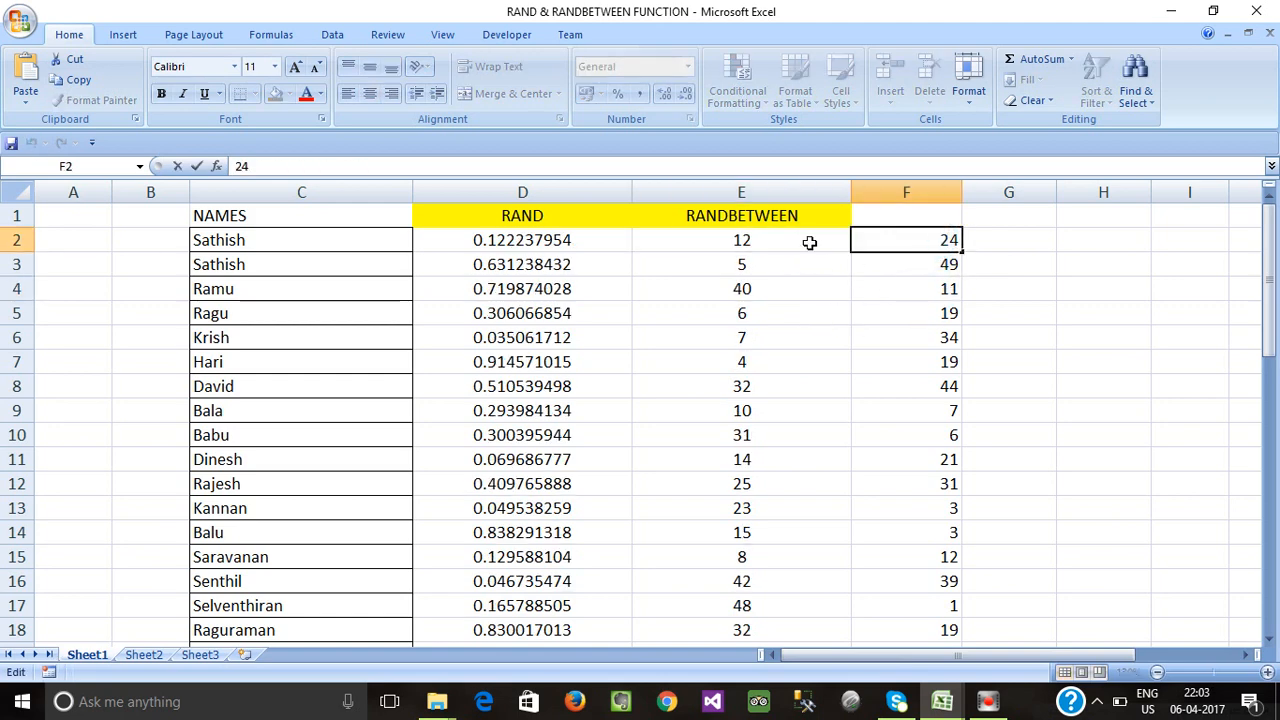
click(777, 239)
click(926, 237)
double_click(926, 237)
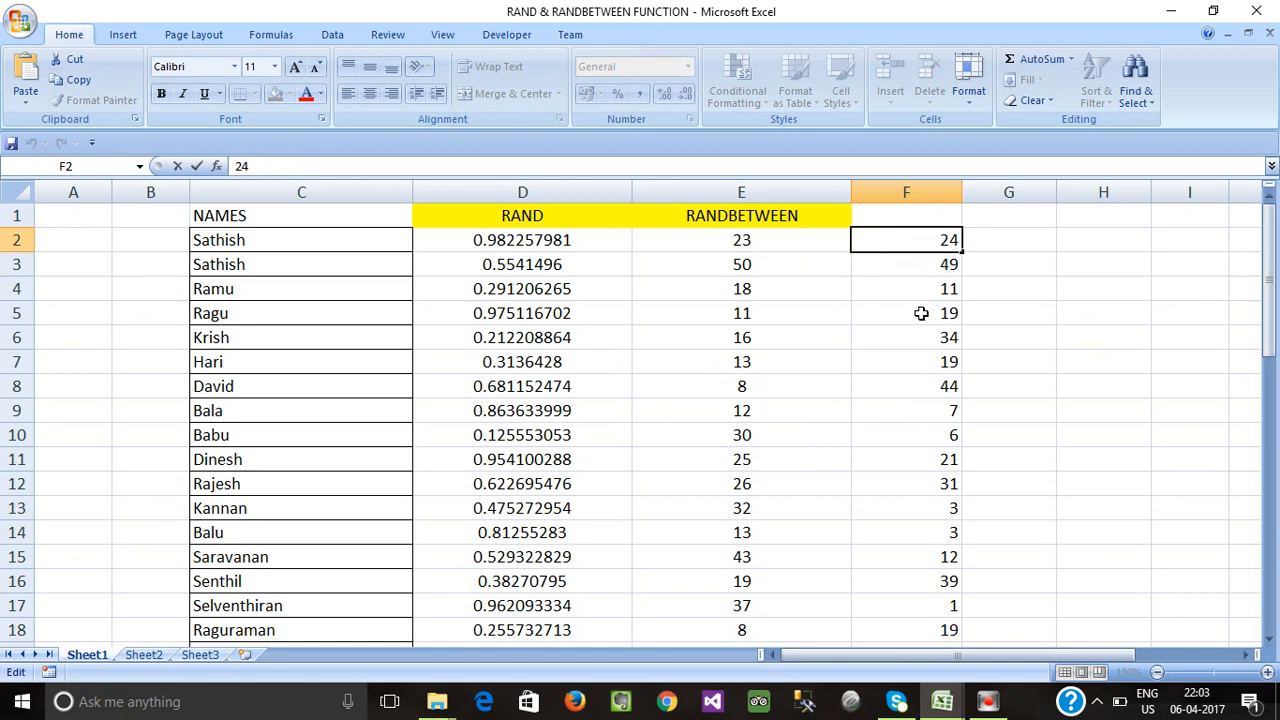
Review the pasted values in F2:F37, then open E2's RANDBETWEEN formula for editing.
click(921, 362)
click(934, 336)
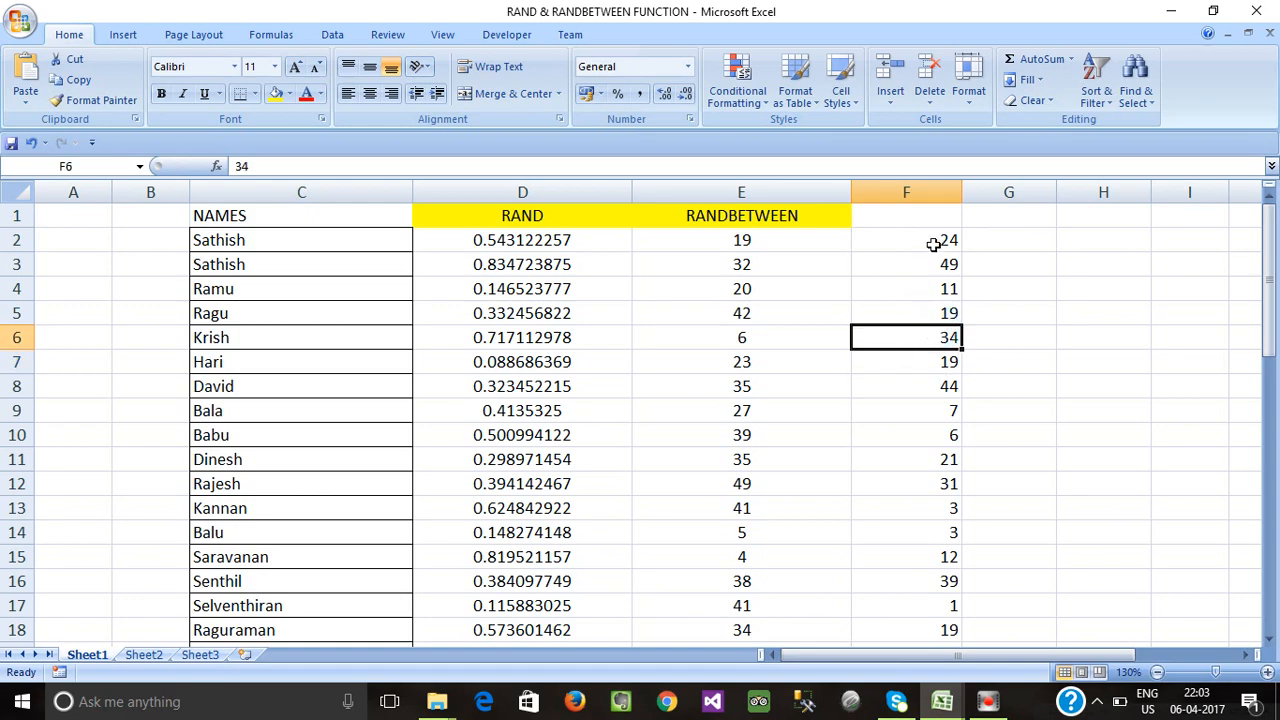
click(933, 244)
click(910, 282)
drag(926, 240, 953, 605)
scroll(953, 605, up, 10)
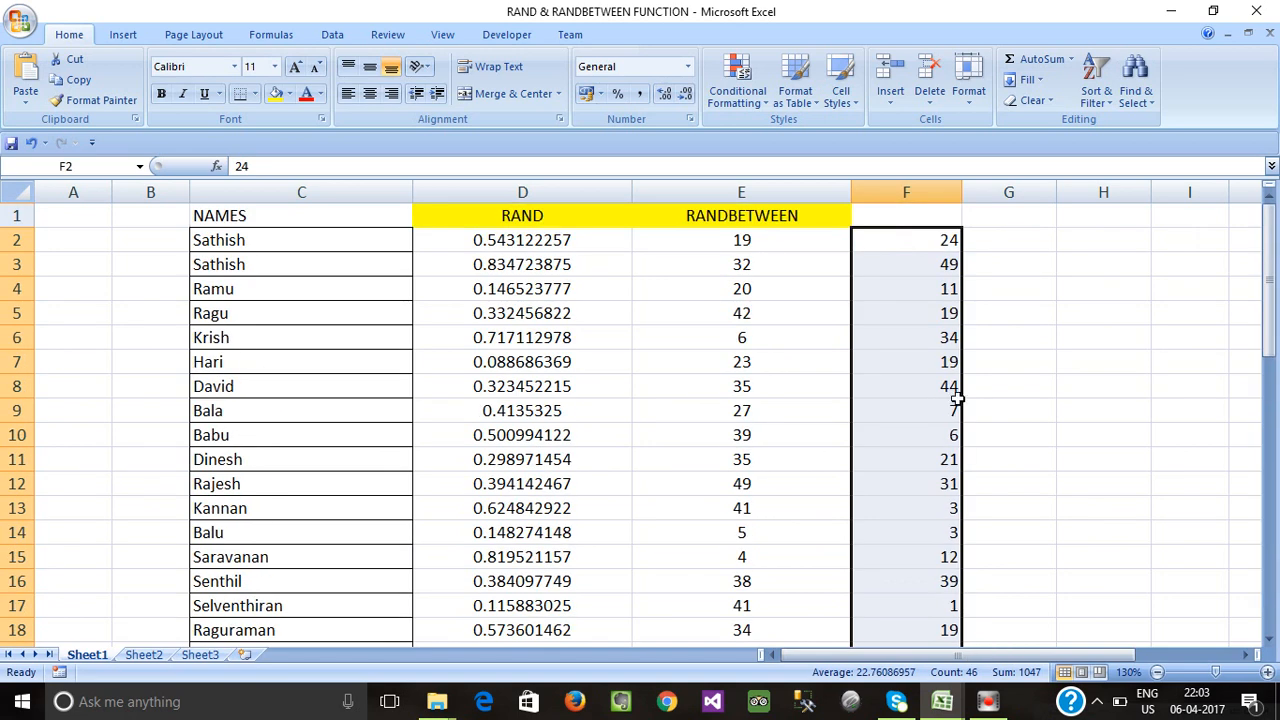
click(929, 282)
click(929, 236)
double_click(760, 243)
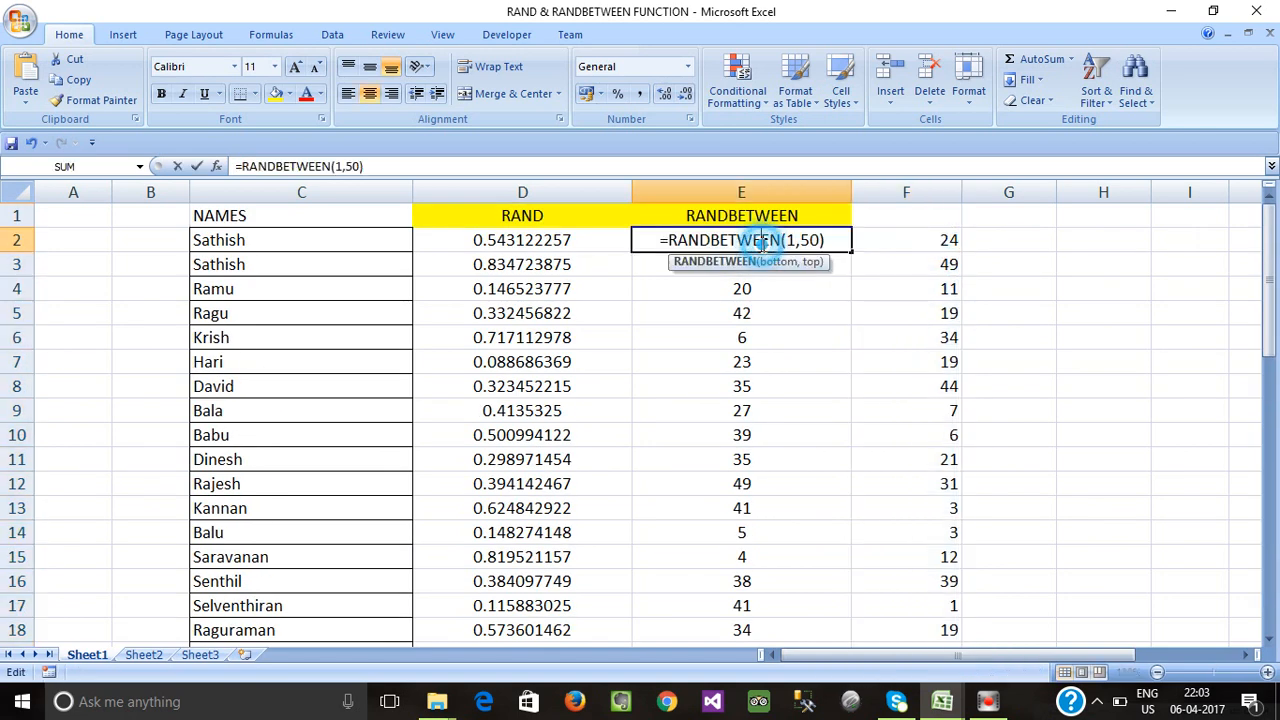
Change E2's upper limit from 50 to 100 so it reads =RANDBETWEEN(1,100).
double_click(812, 240)
key(BackSpace)
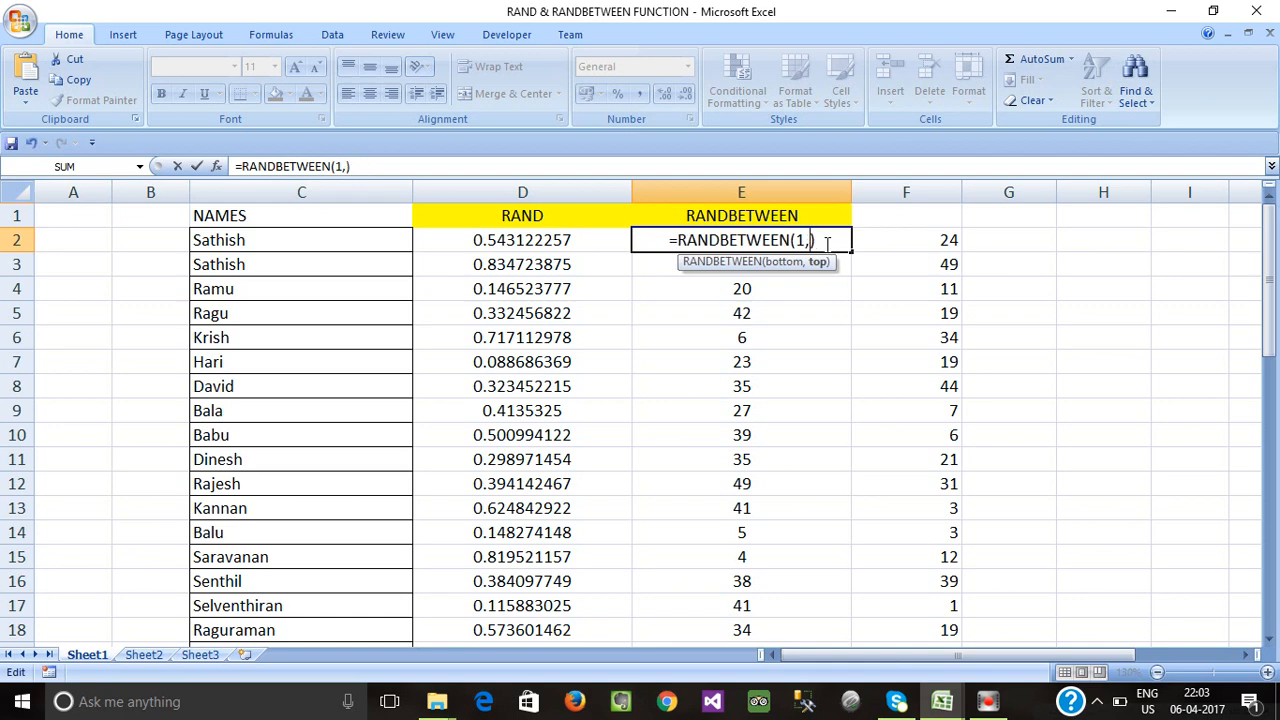
text(10)
key(Return)
double_click(752, 241)
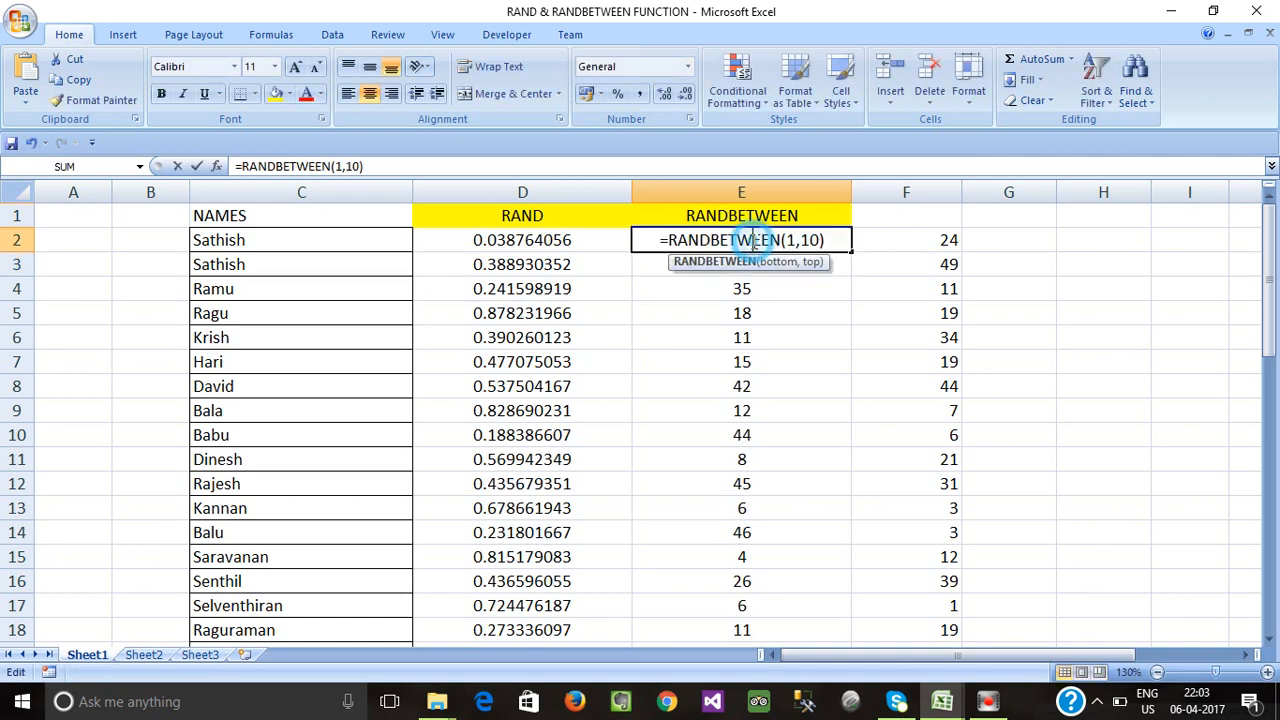
key(shift+End)
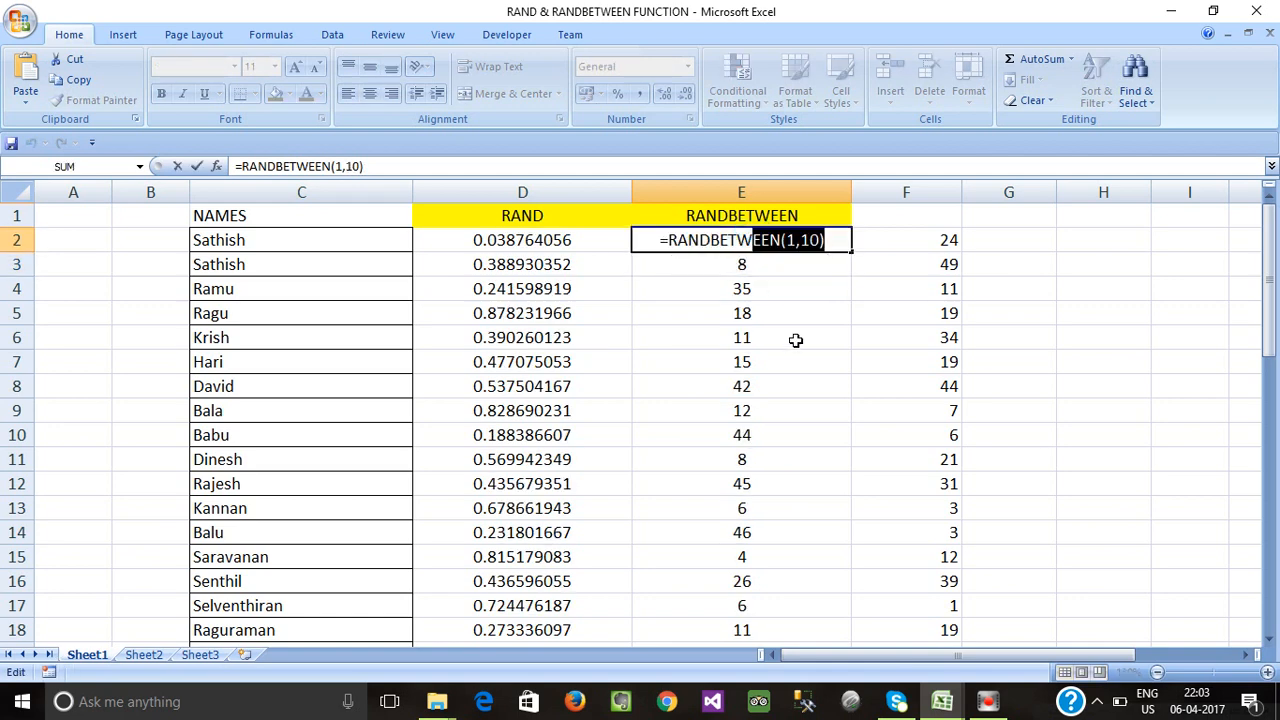
key(Tab)
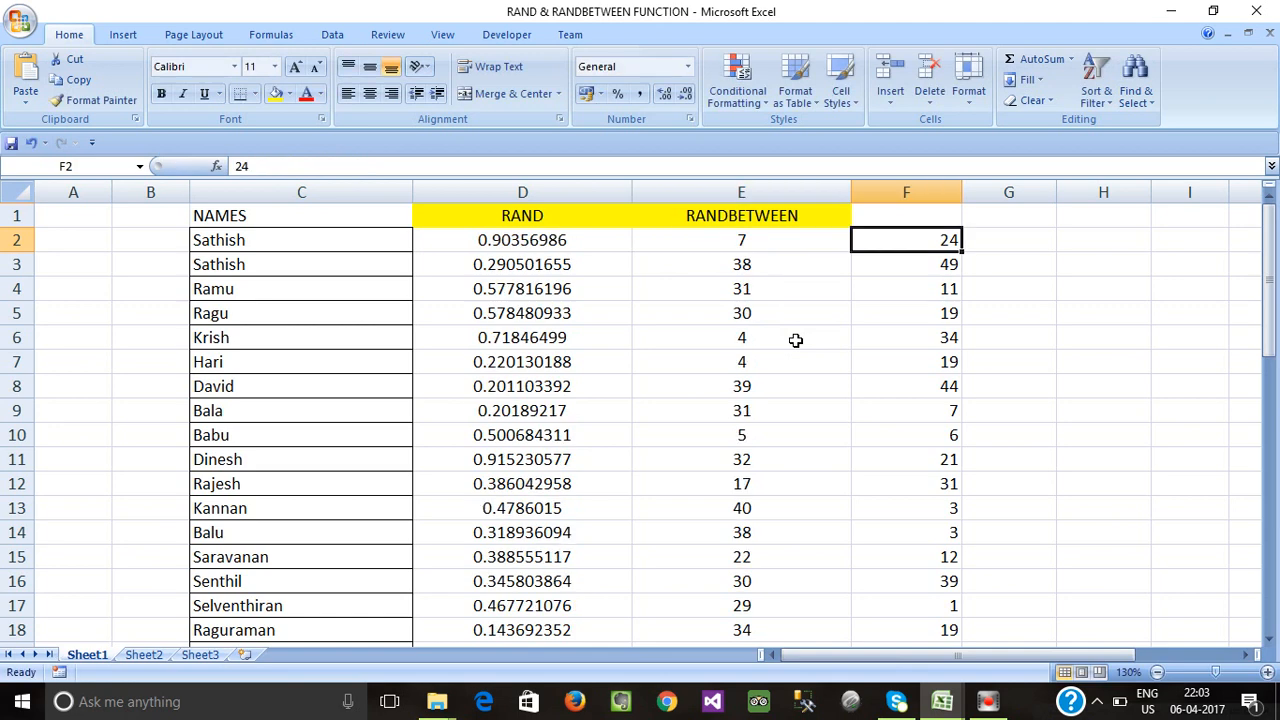
key(Left)
key(Left)
key(Right)
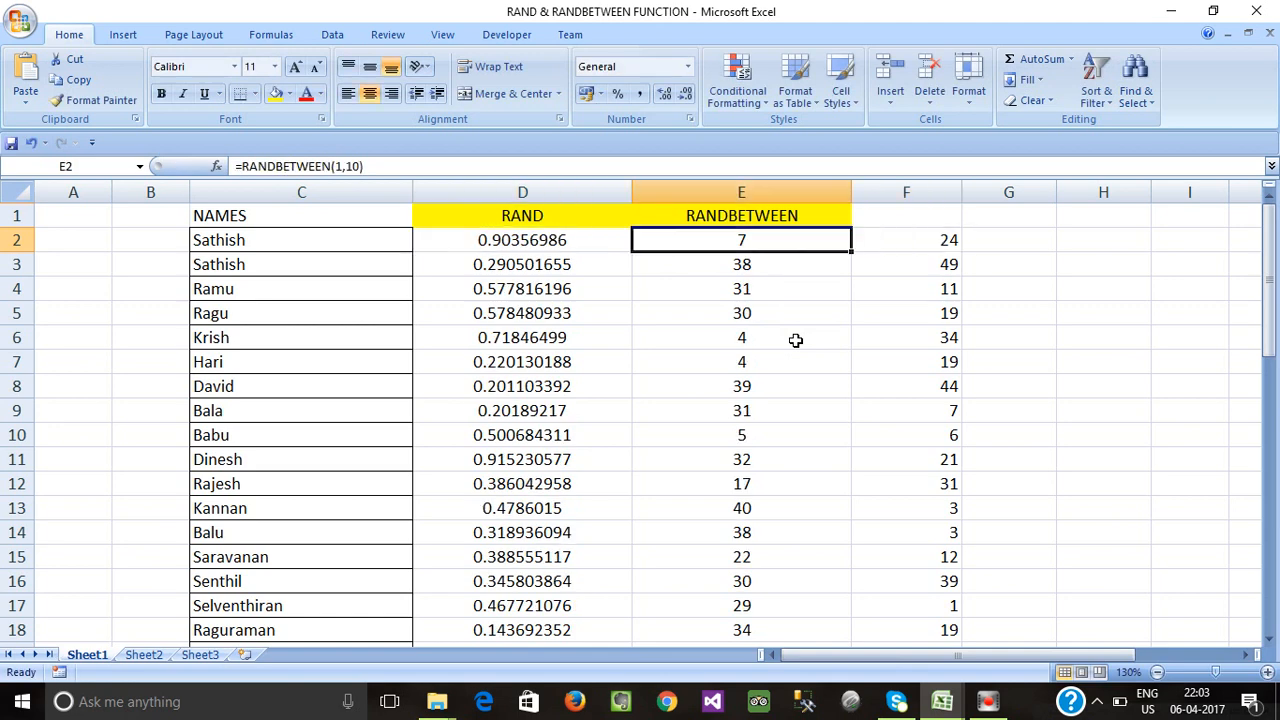
double_click(795, 246)
click(821, 240)
text(0)
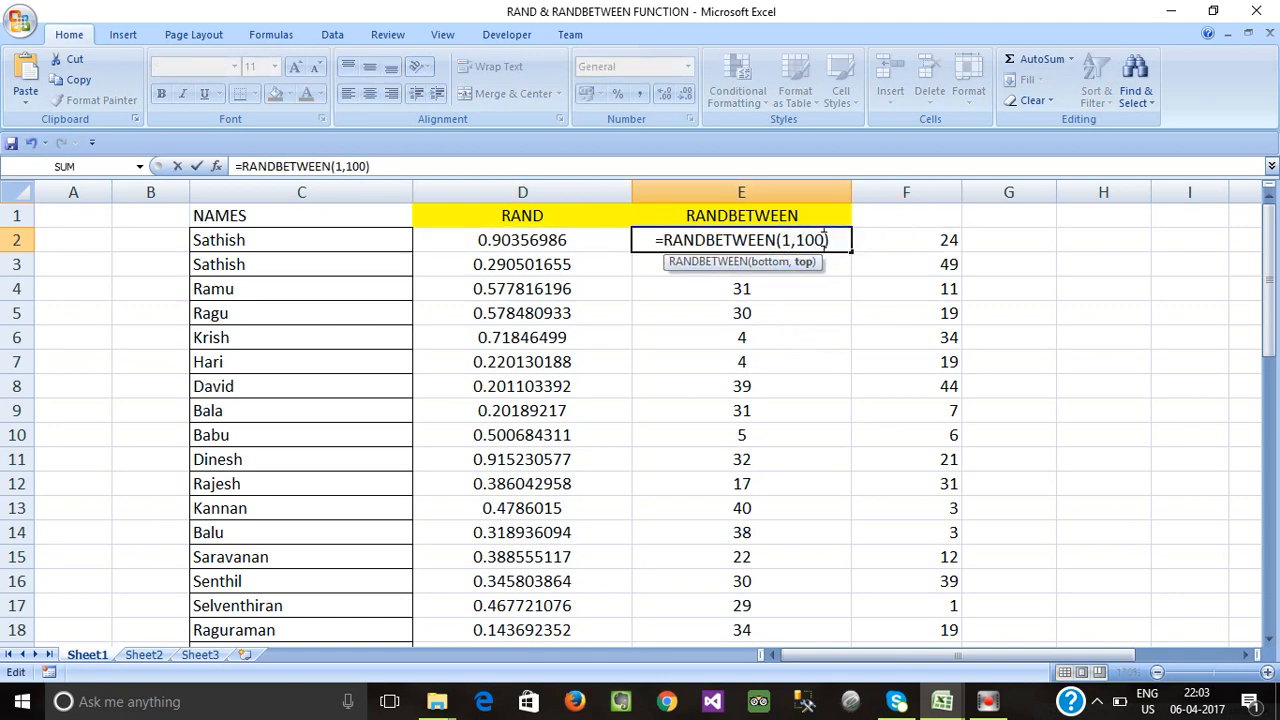
key(Return)
Fill =RANDBETWEEN(1,100) from E2 down to E50 with Ctrl+D.
click(752, 238)
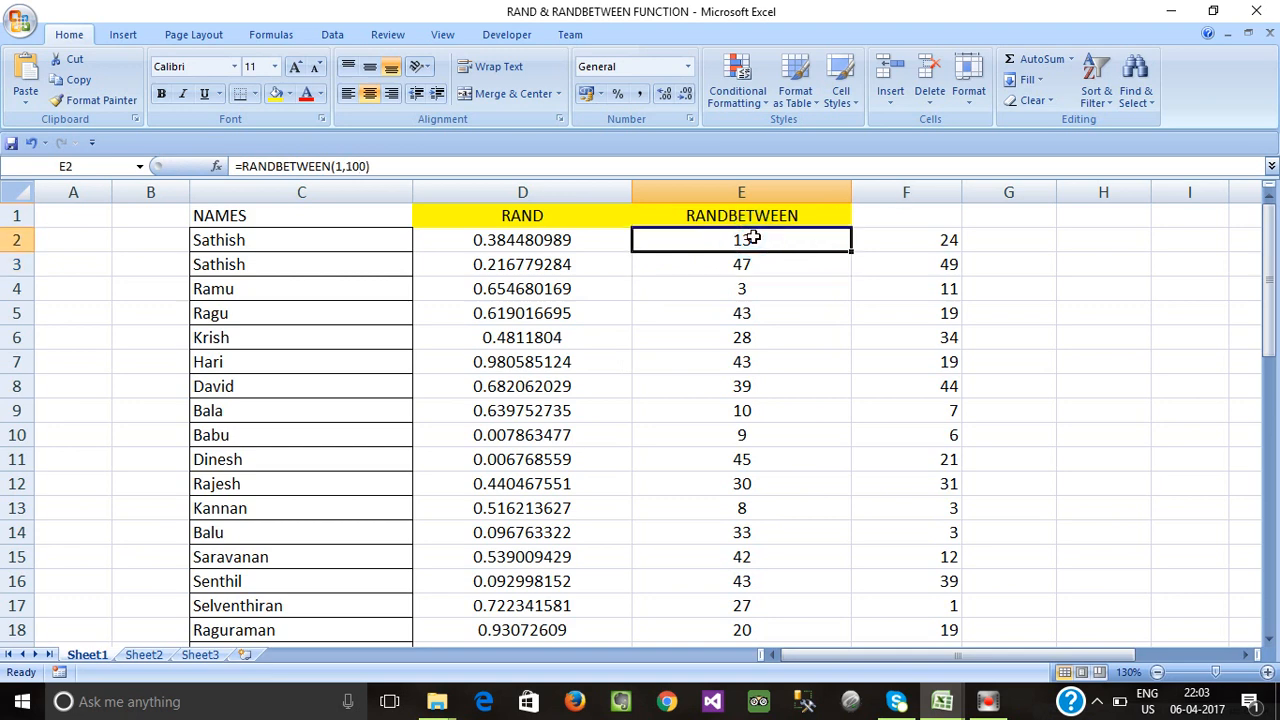
key(ctrl+shift+Down)
key(ctrl+d)
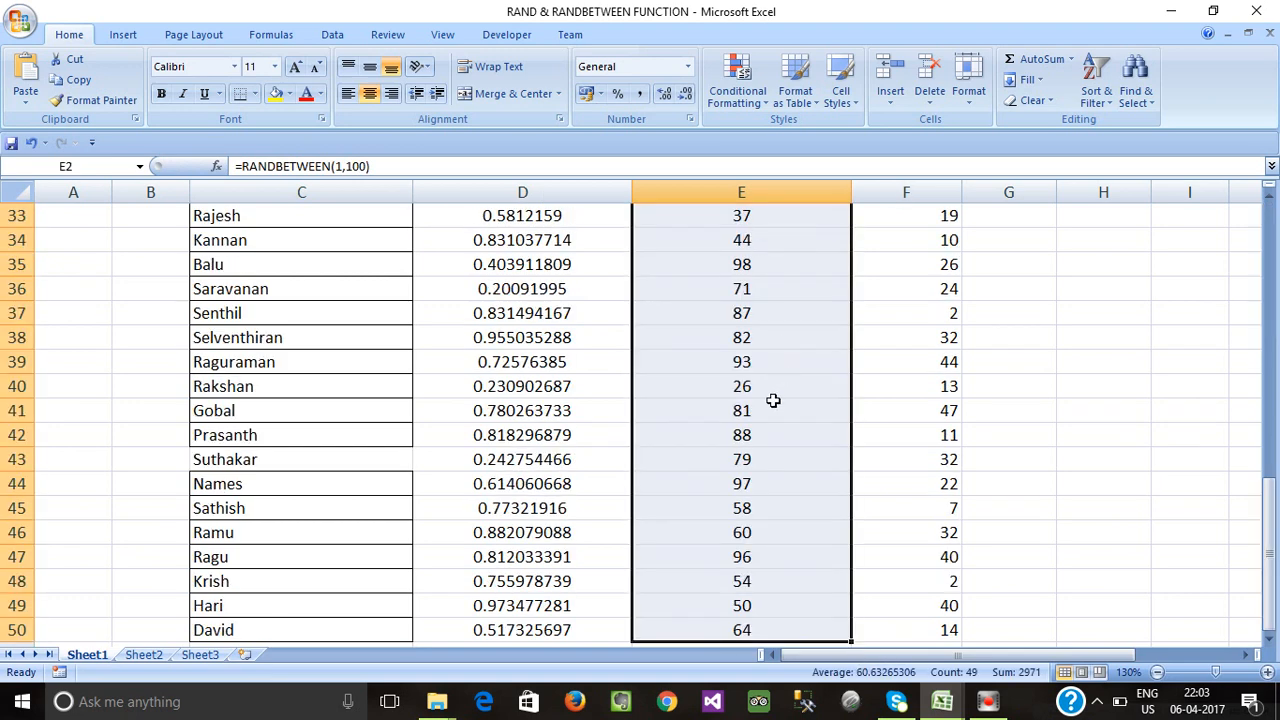
Check the copied RANDBETWEEN formula in E35, then return to E2.
scroll(773, 400, down, 4)
scroll(772, 402, up, 5)
click(740, 333)
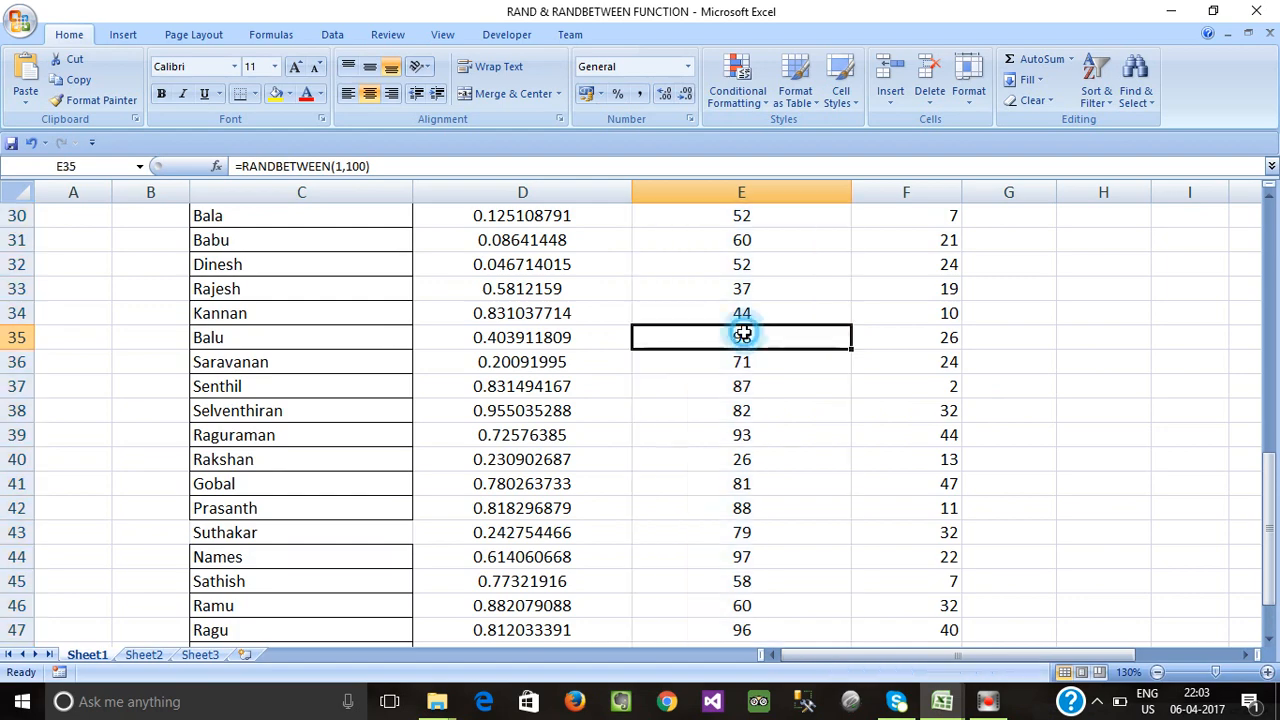
double_click(760, 345)
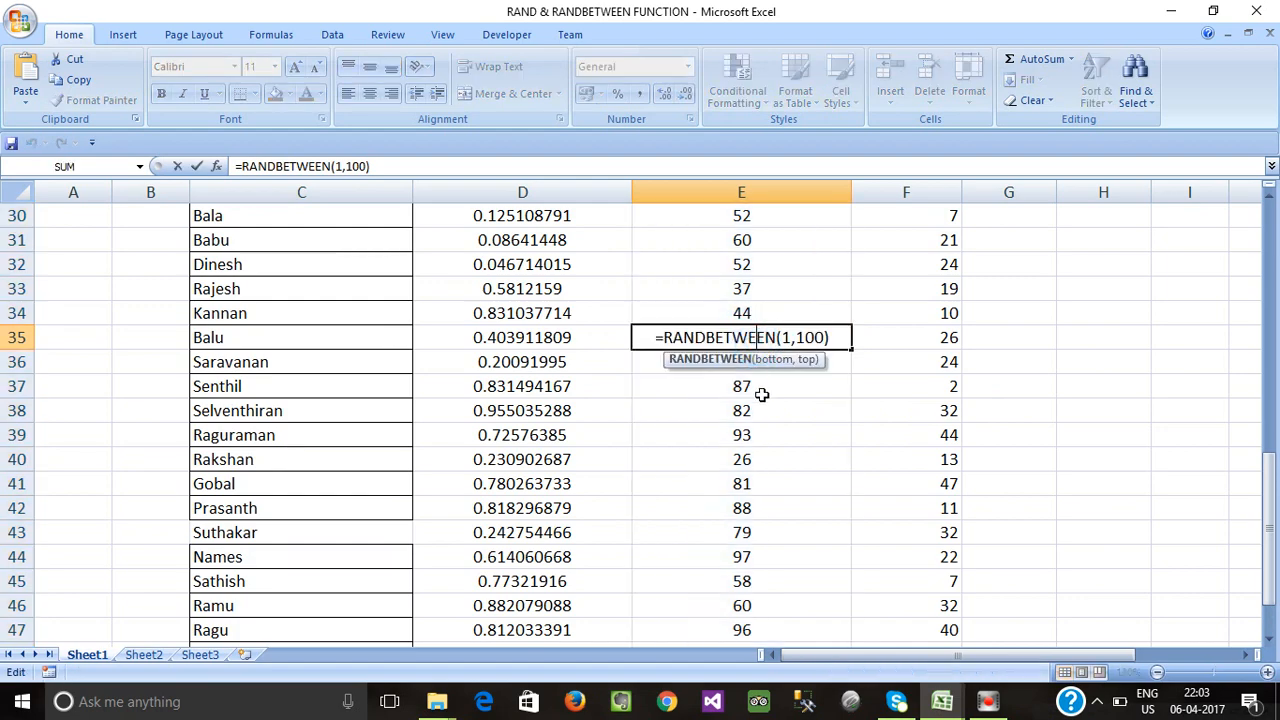
click(762, 390)
scroll(762, 393, up, 7)
scroll(762, 393, up, 3)
click(770, 288)
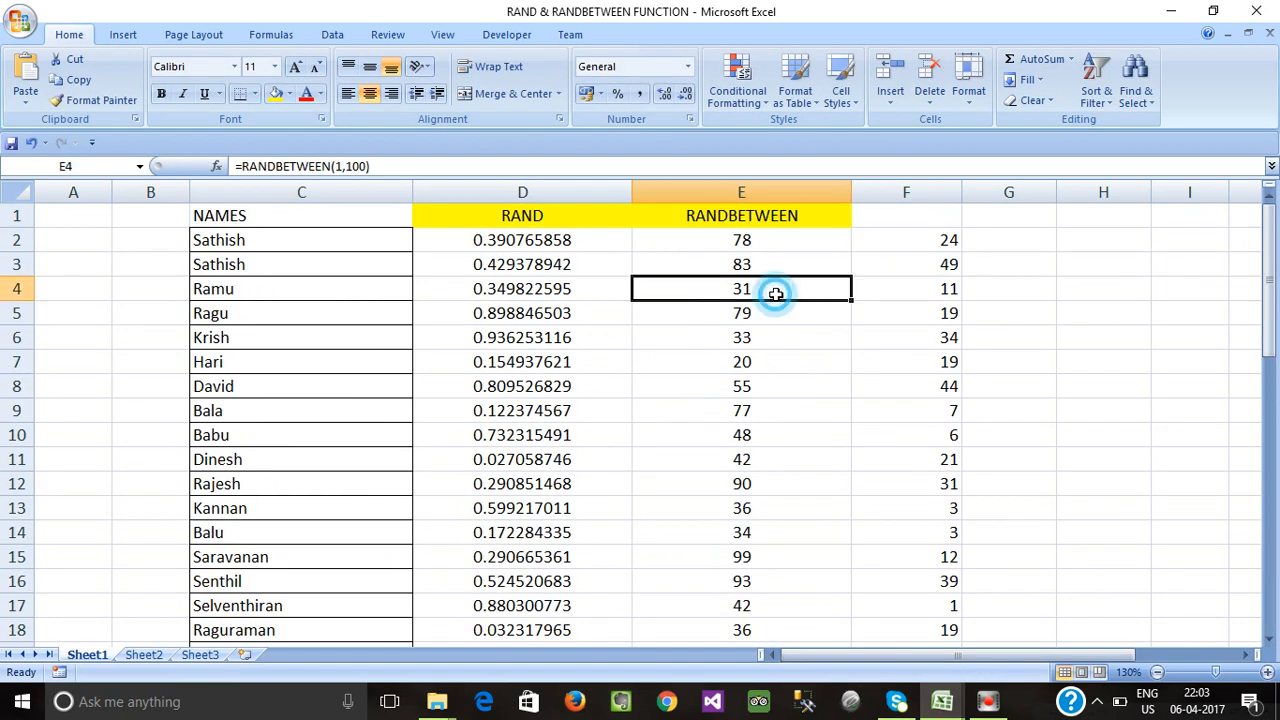
click(766, 313)
click(766, 238)
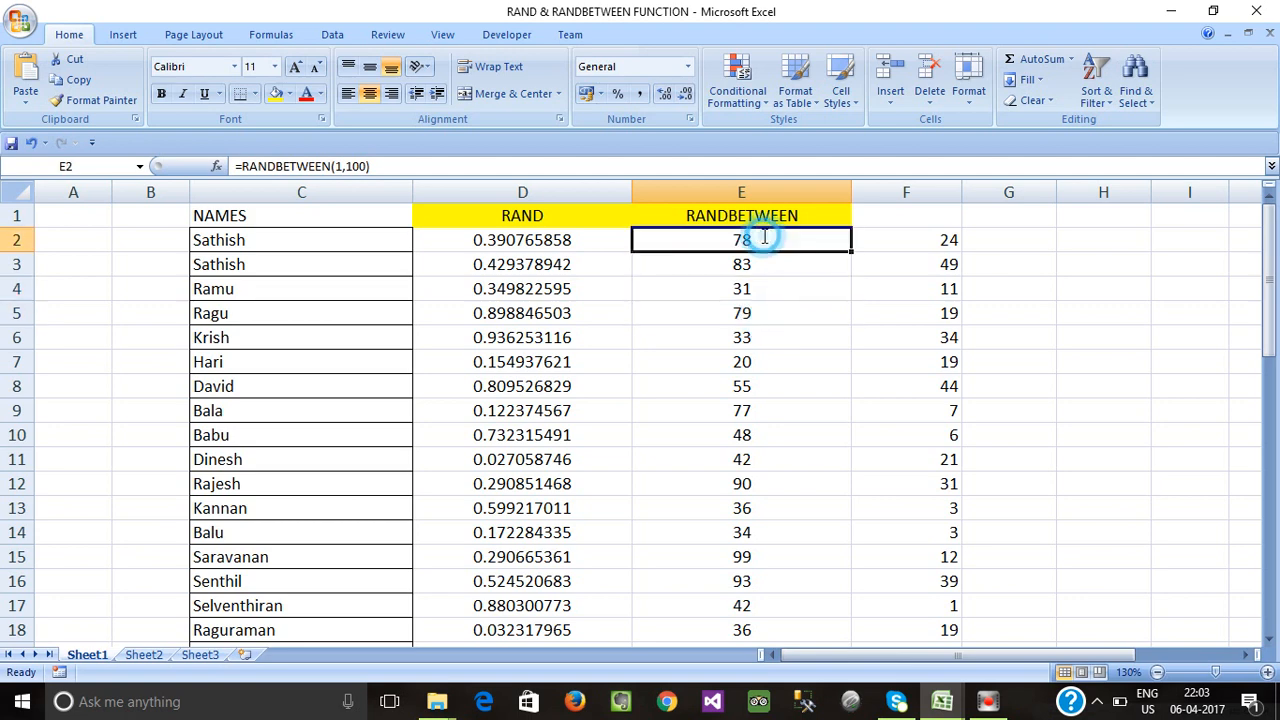
Change E2 to =RANDBETWEEN(1,200) and fill it down through E50.
double_click(772, 240)
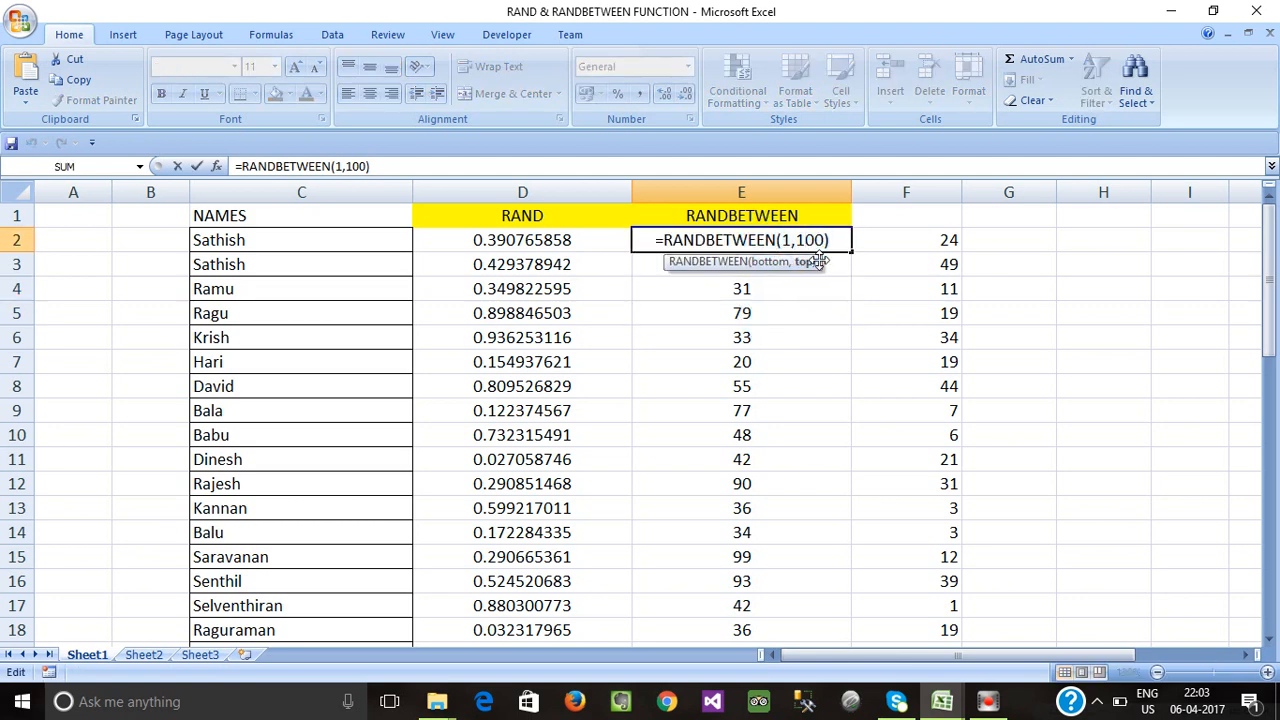
key(BackSpace)
text(2)
key(Return)
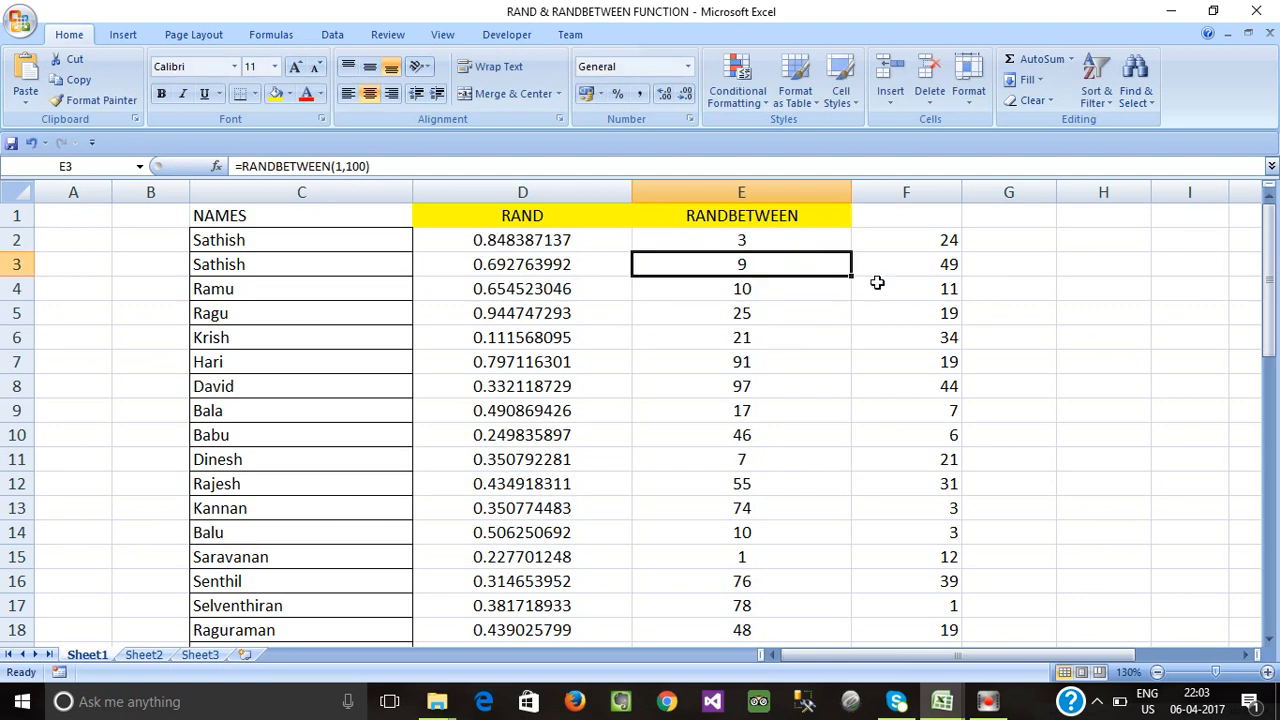
click(782, 239)
key(ctrl+shift+Down)
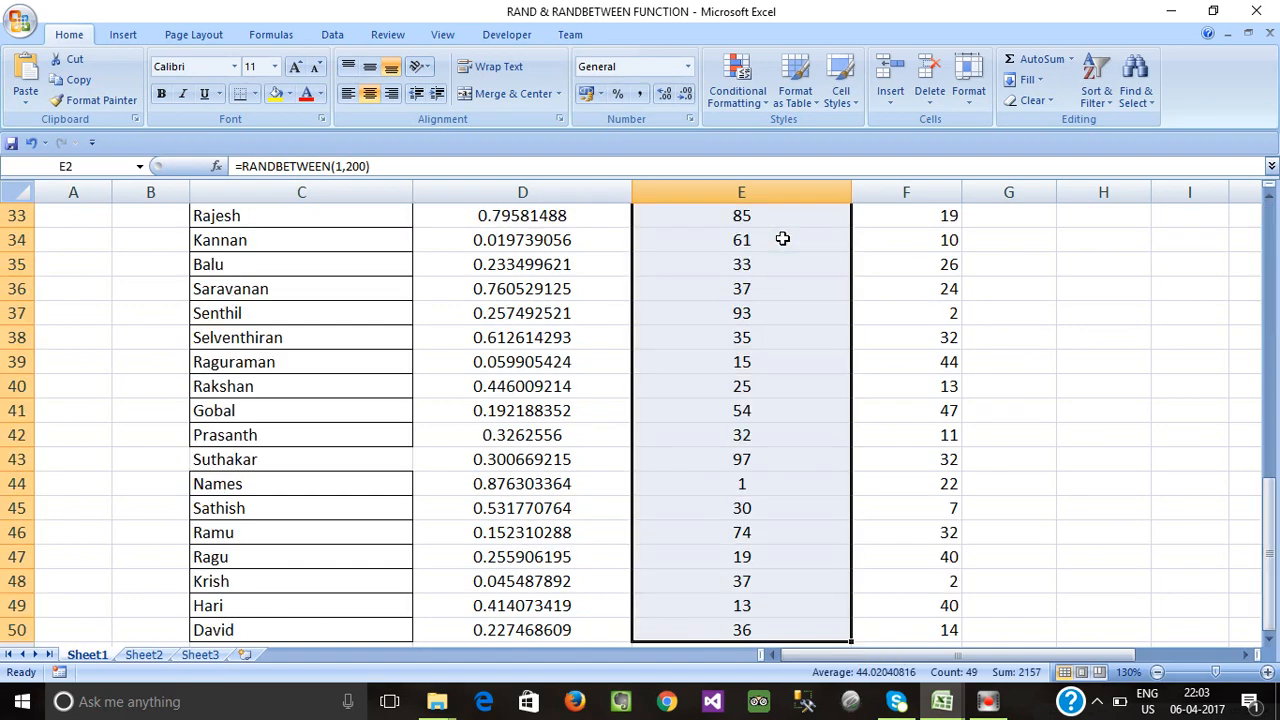
key(ctrl+d)
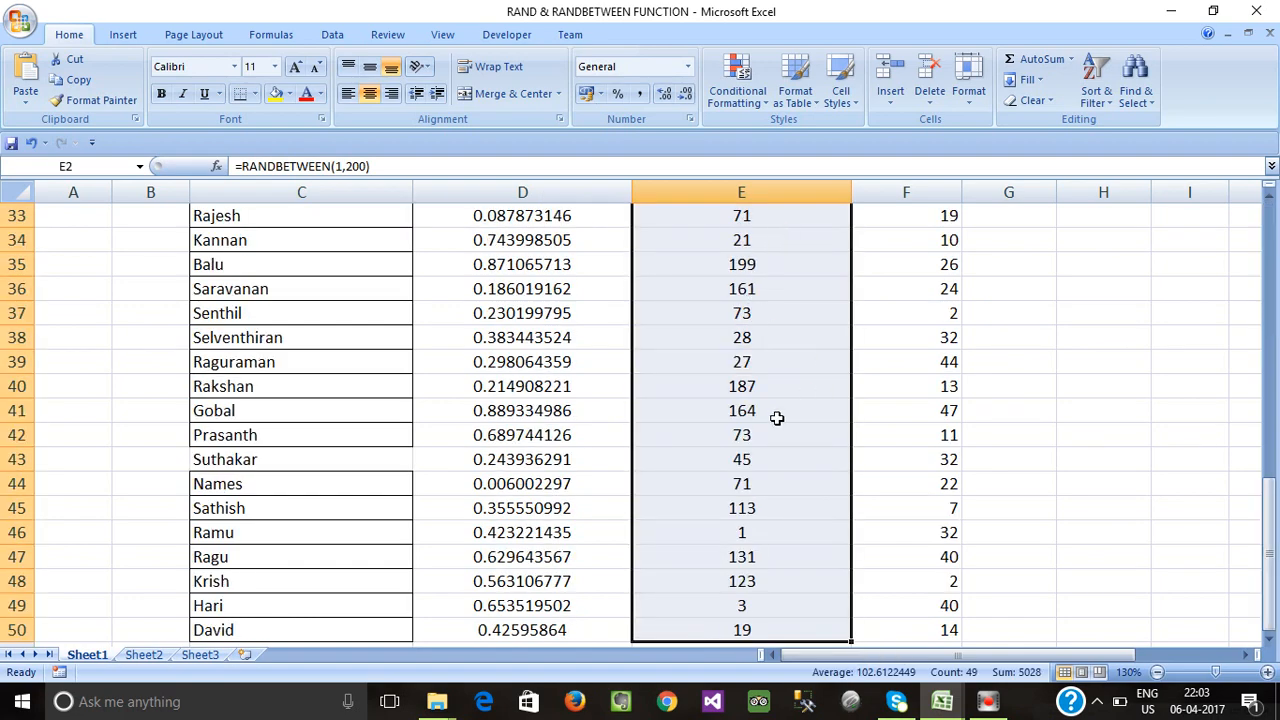
scroll(777, 418, up, 11)
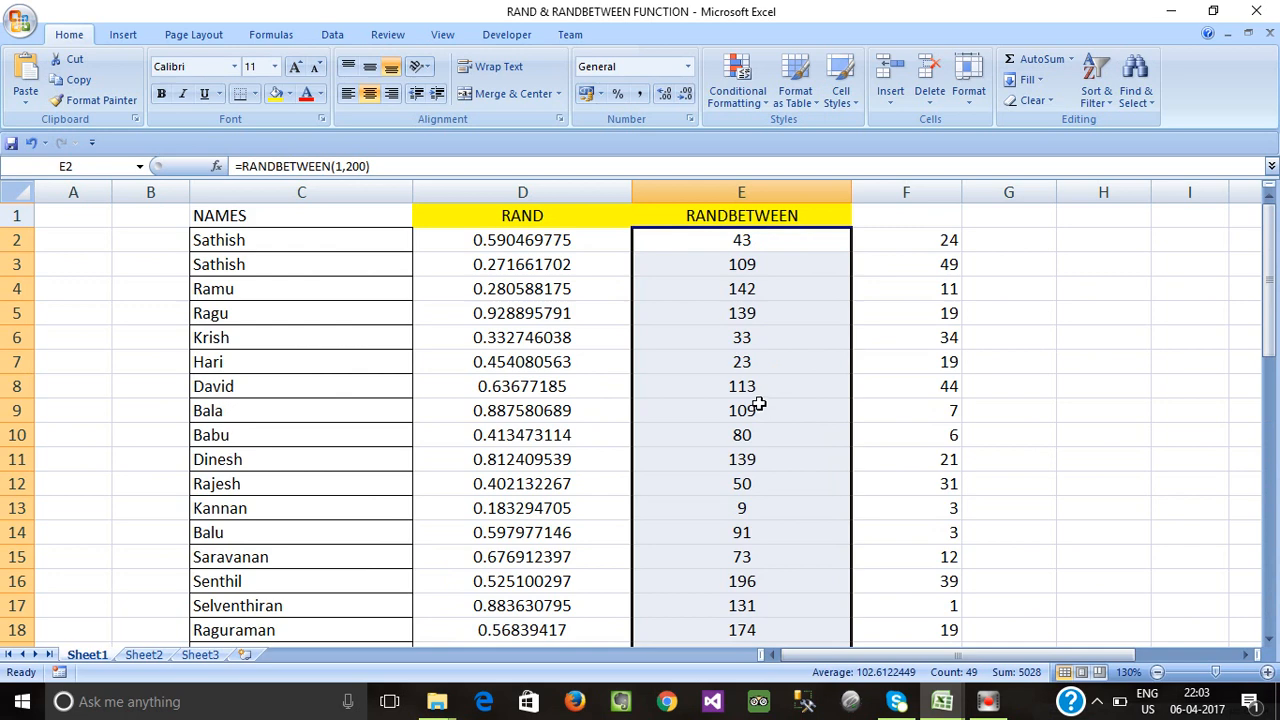
Copy column E's RANDBETWEEN numbers and paste them into F2 as values only.
key(ctrl+c)
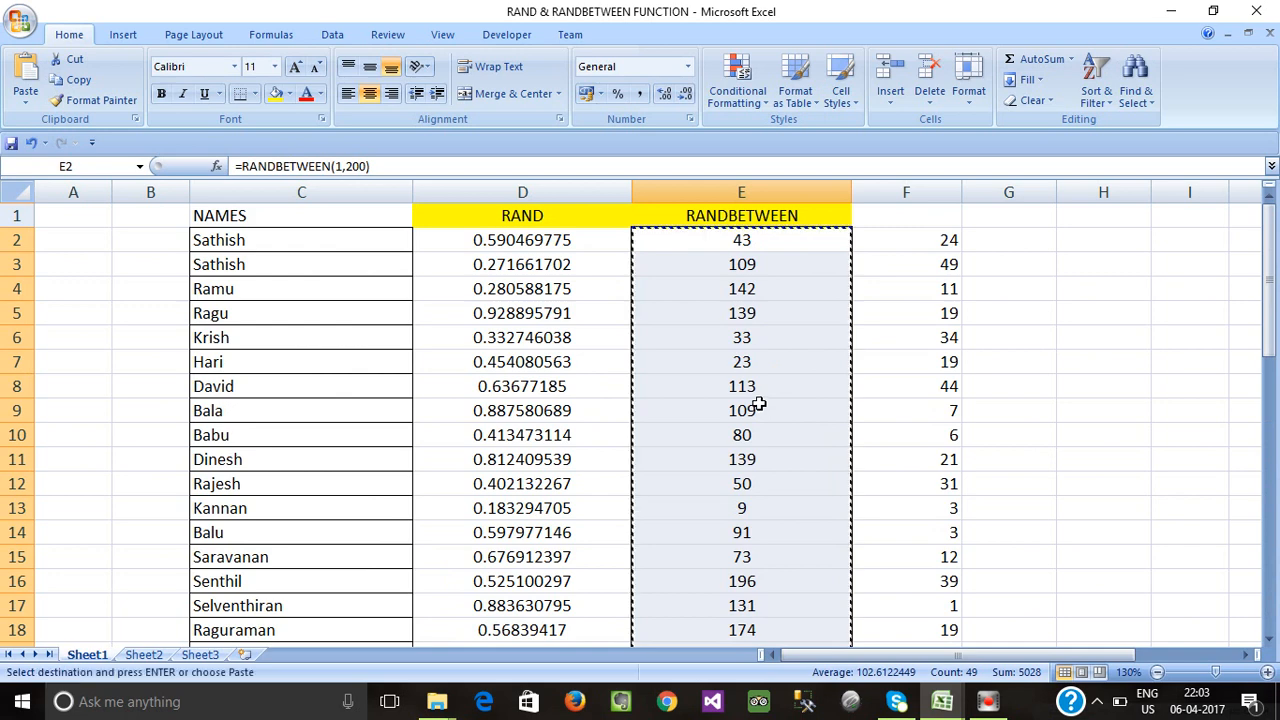
click(933, 240)
key(alt+e)
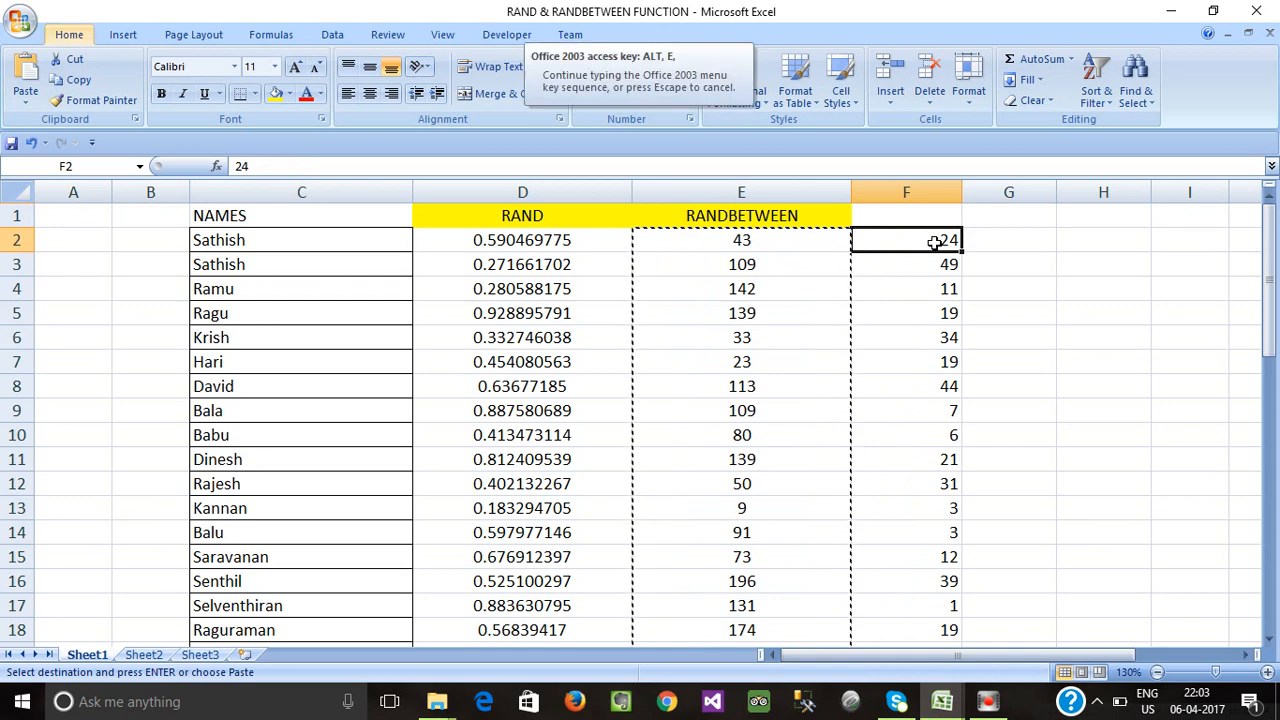
key(s)
key(v)
click(733, 470)
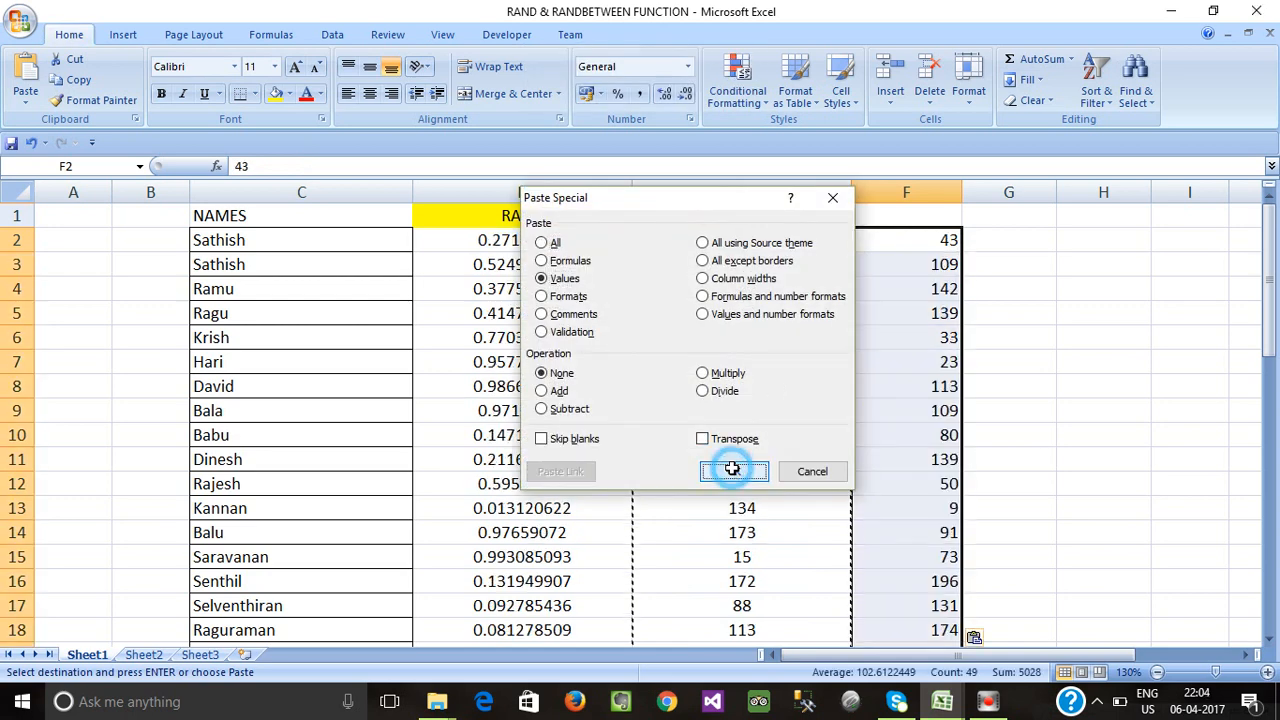
Clear the copy border and confirm E2 holds a formula while F2 holds a plain number.
click(929, 243)
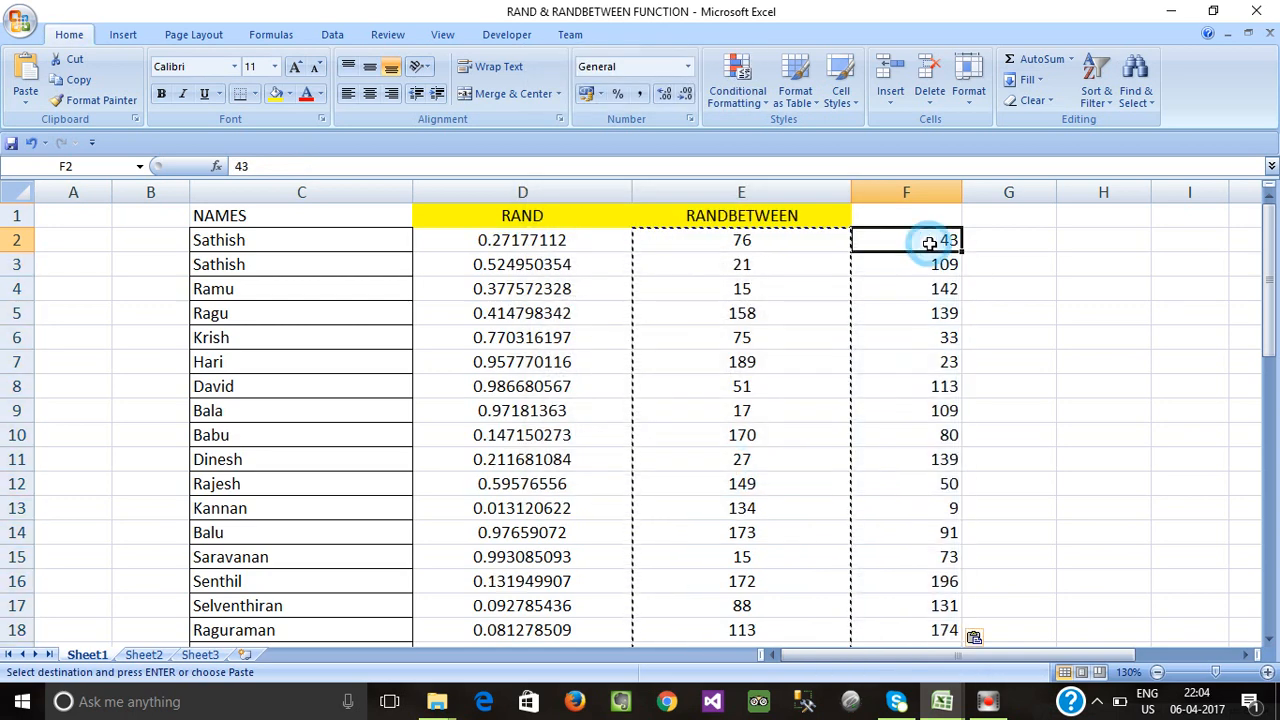
drag(929, 243, 971, 634)
click(718, 239)
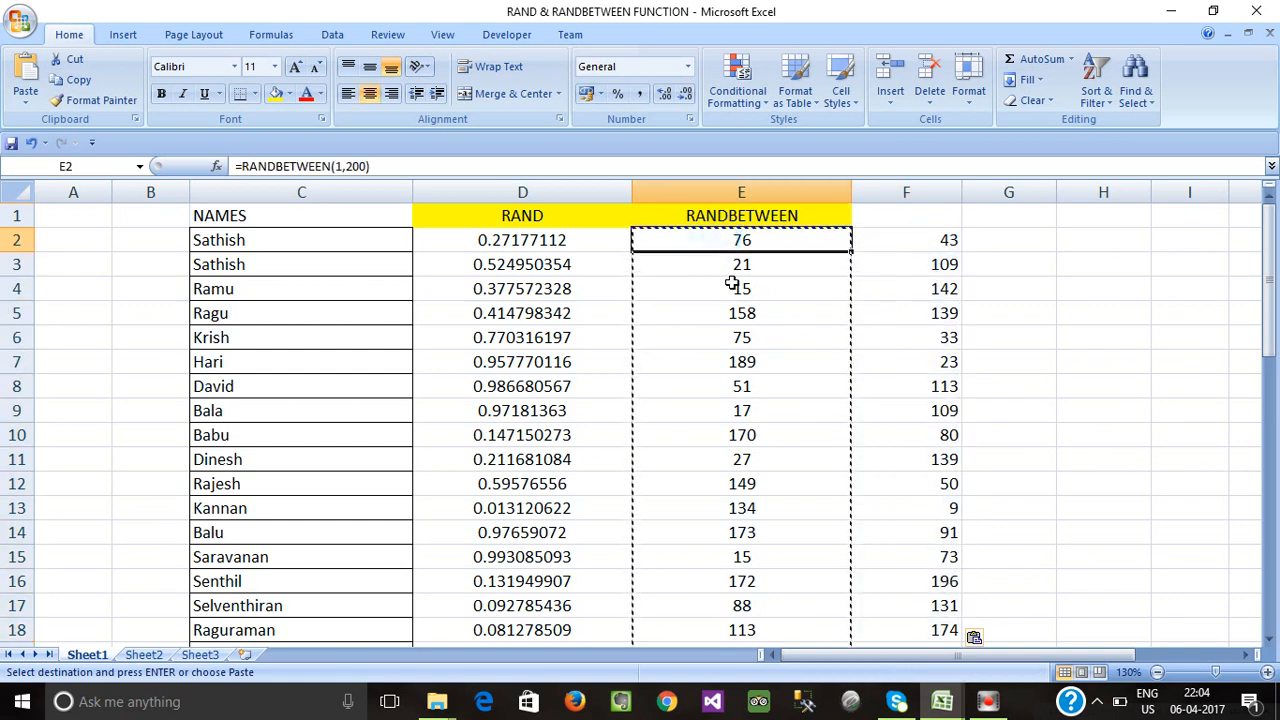
key(Escape)
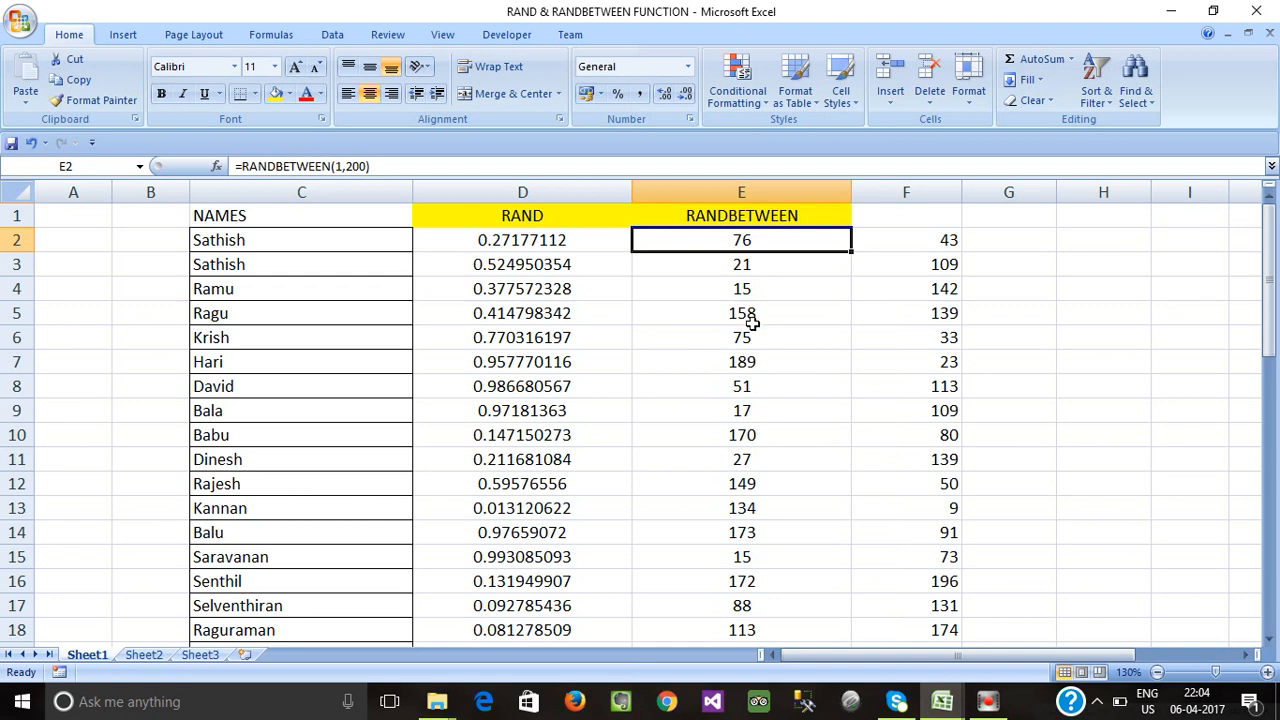
click(752, 320)
click(885, 240)
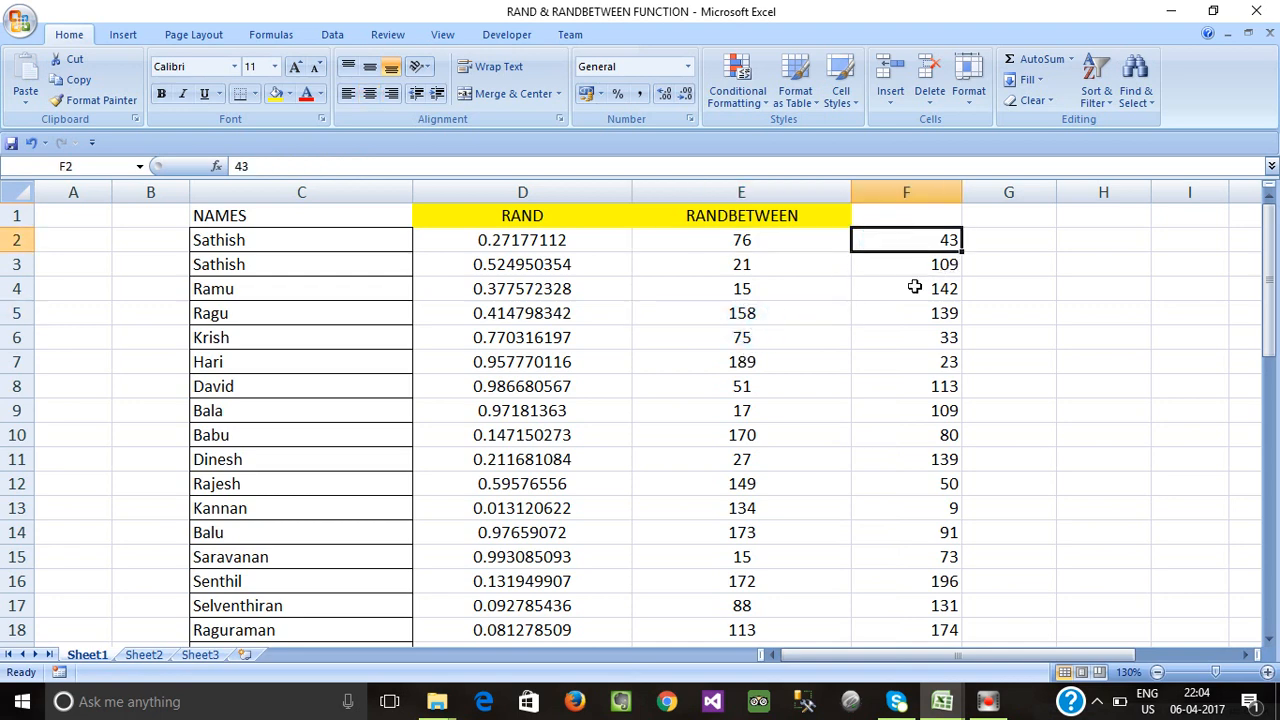
click(893, 313)
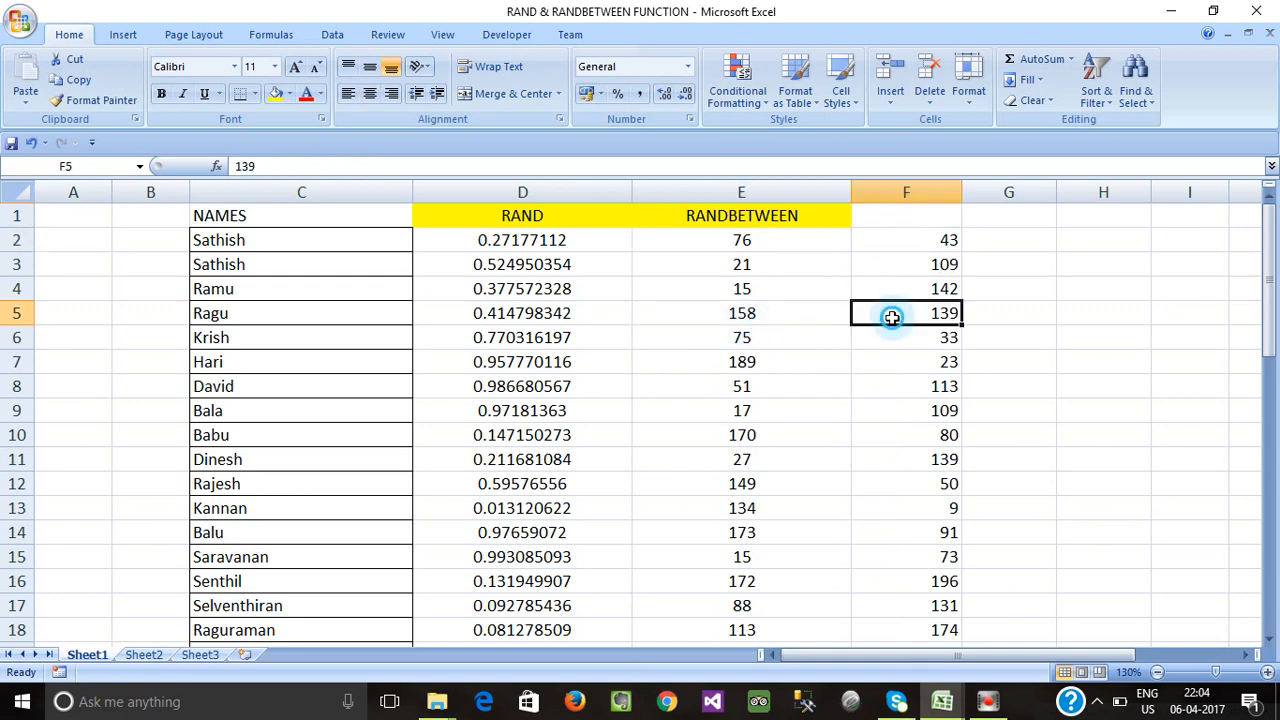
drag(774, 241, 772, 435)
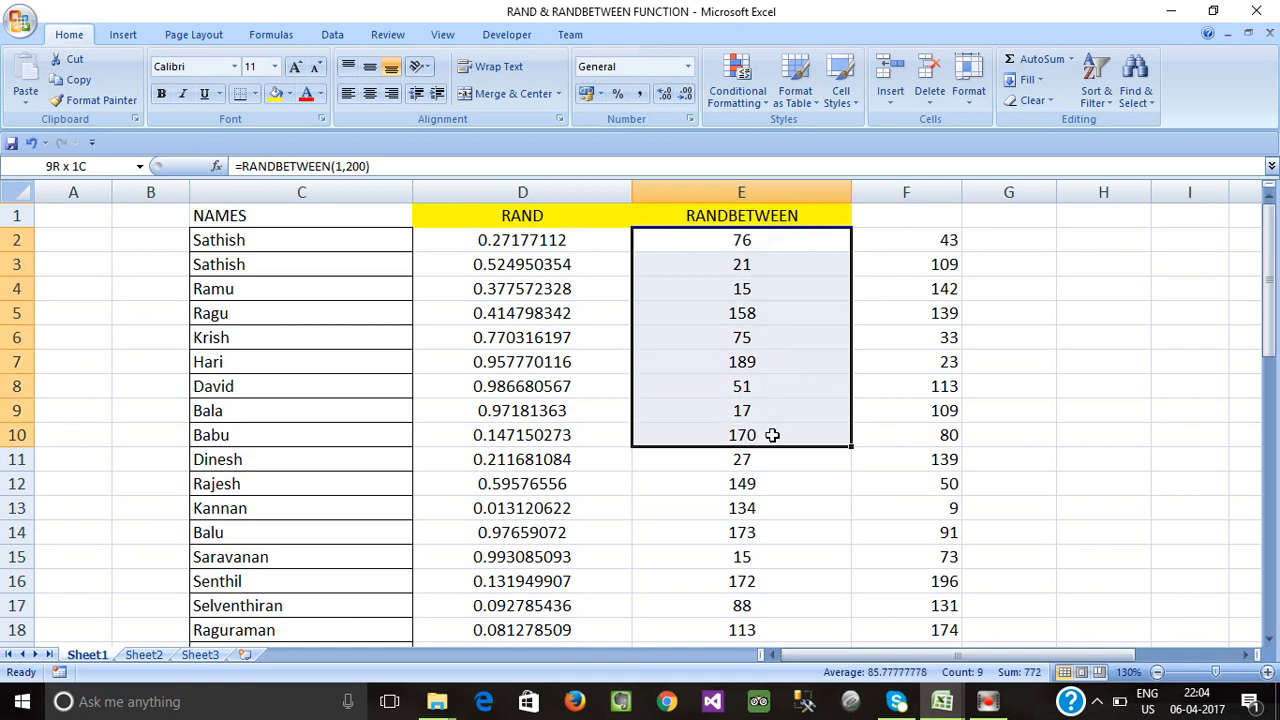
click(904, 362)
drag(932, 238, 914, 603)
scroll(1006, 351, up, 11)
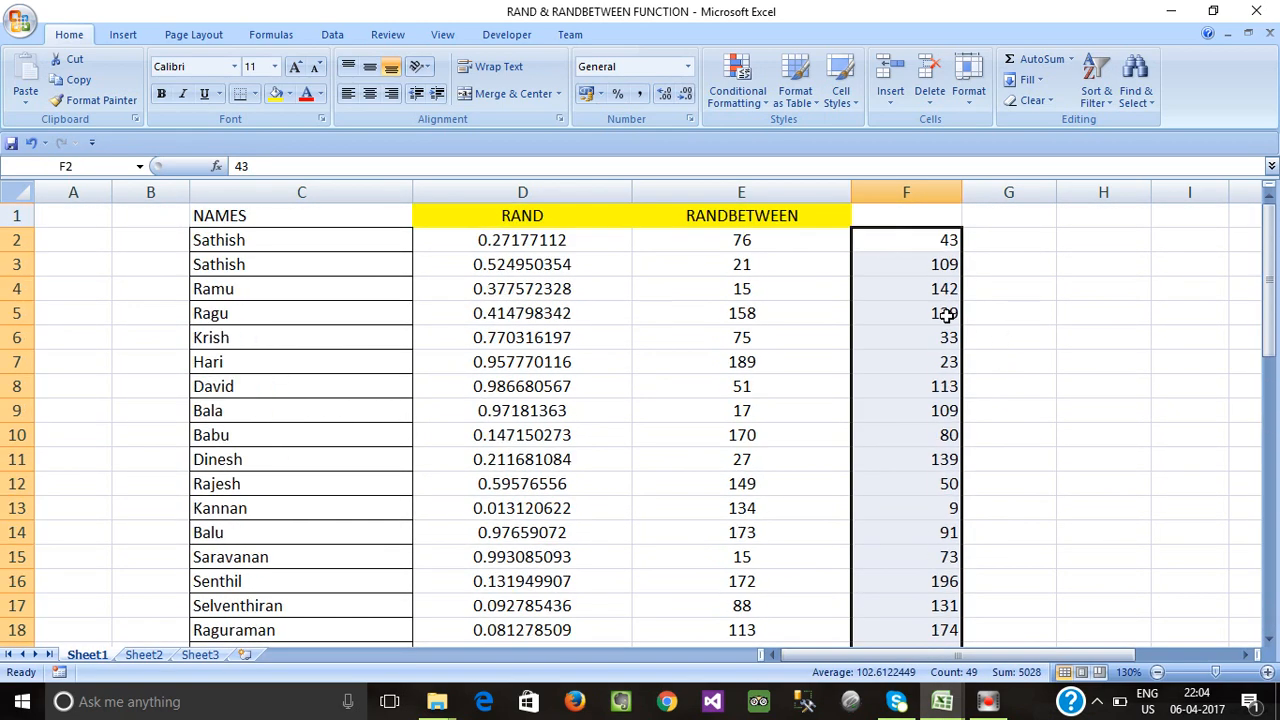
click(905, 215)
click(918, 290)
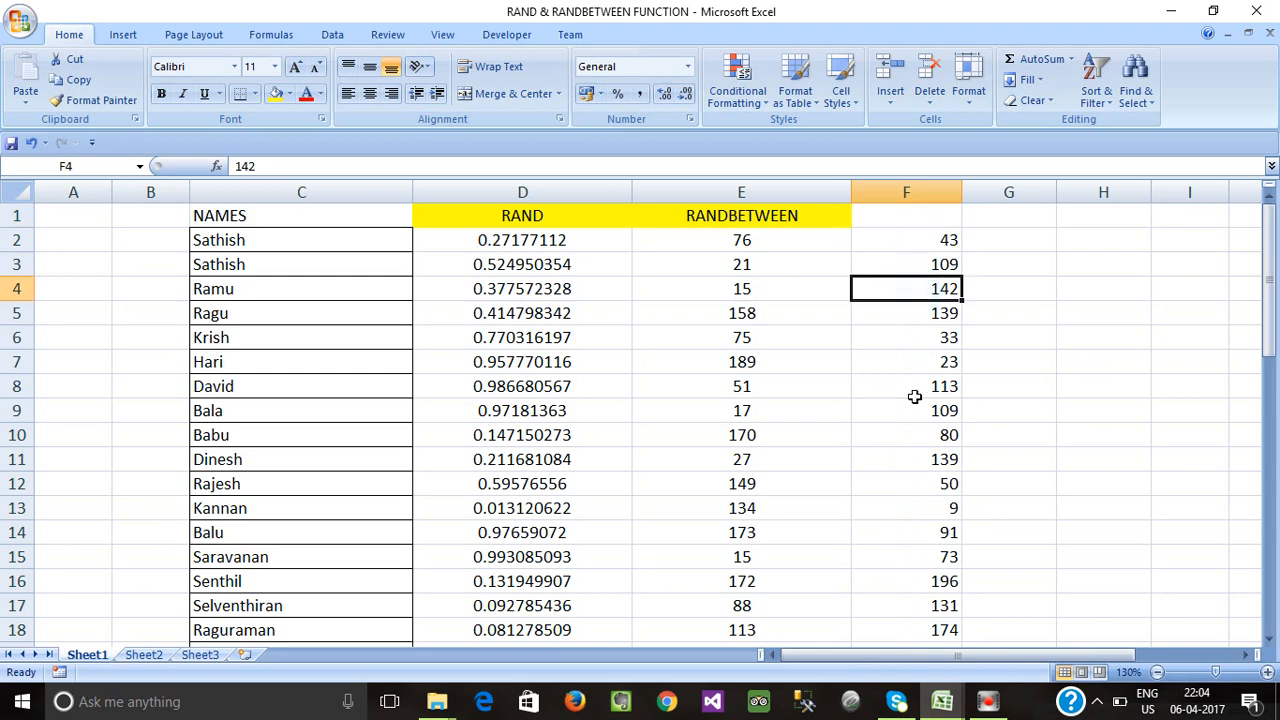